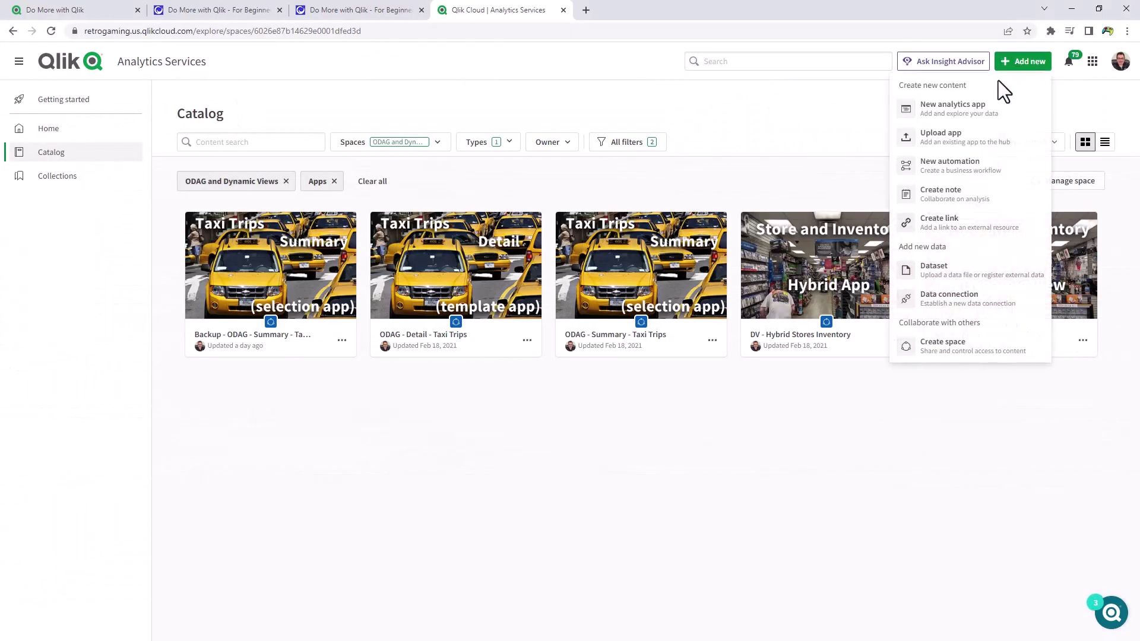
- Create a new analytics app named 'Direct Query and ODAG' in the ODAG and Dynamic Views space
{"action": "left_click", "coordinate": [955, 110]}
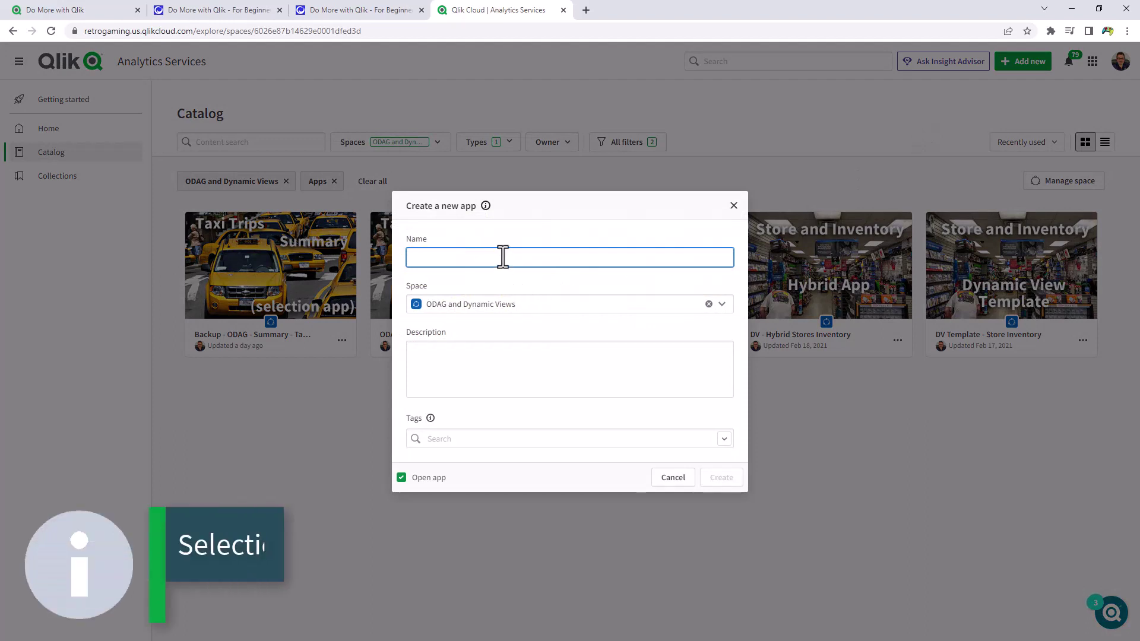
{"action": "type", "text": "O"}
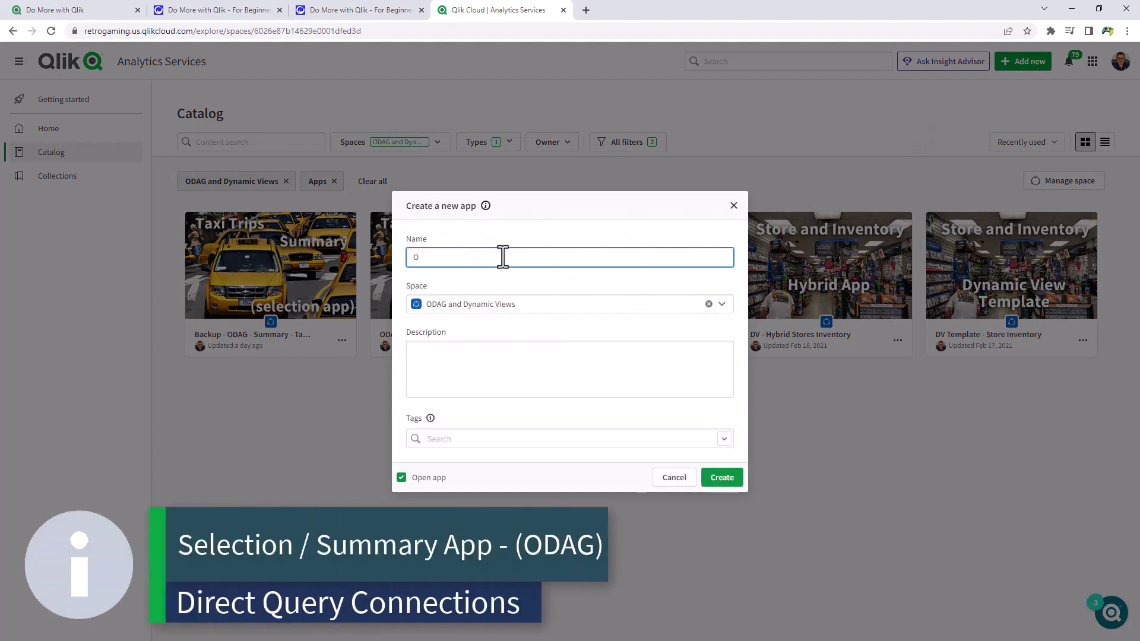
{"action": "type", "text": "irect Query and O"}
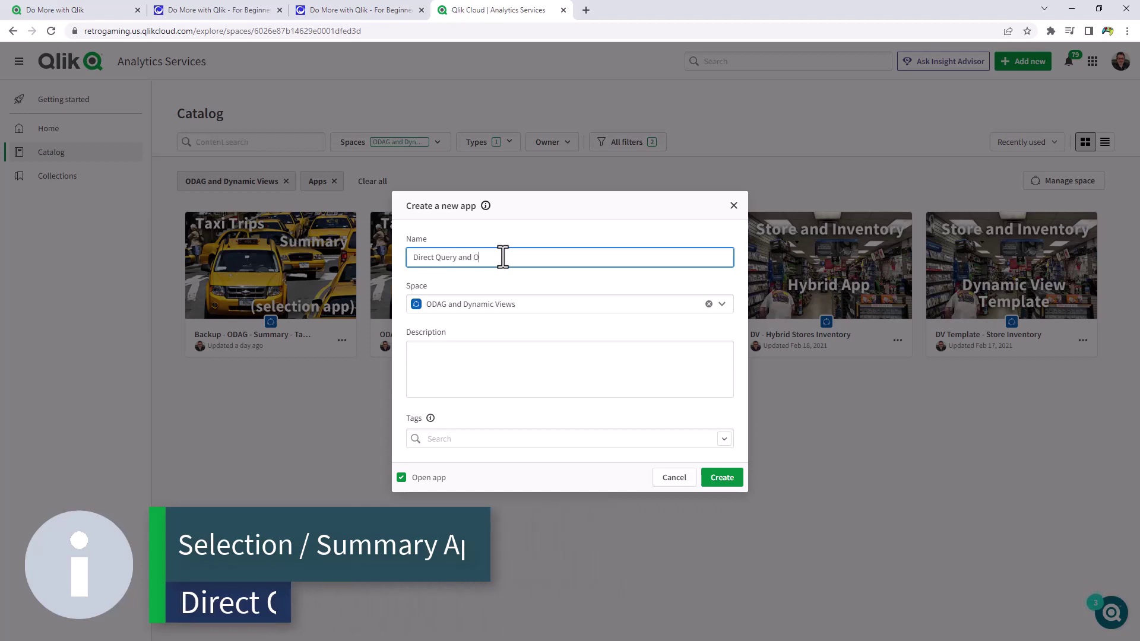
{"action": "type", "text": "DAG"}
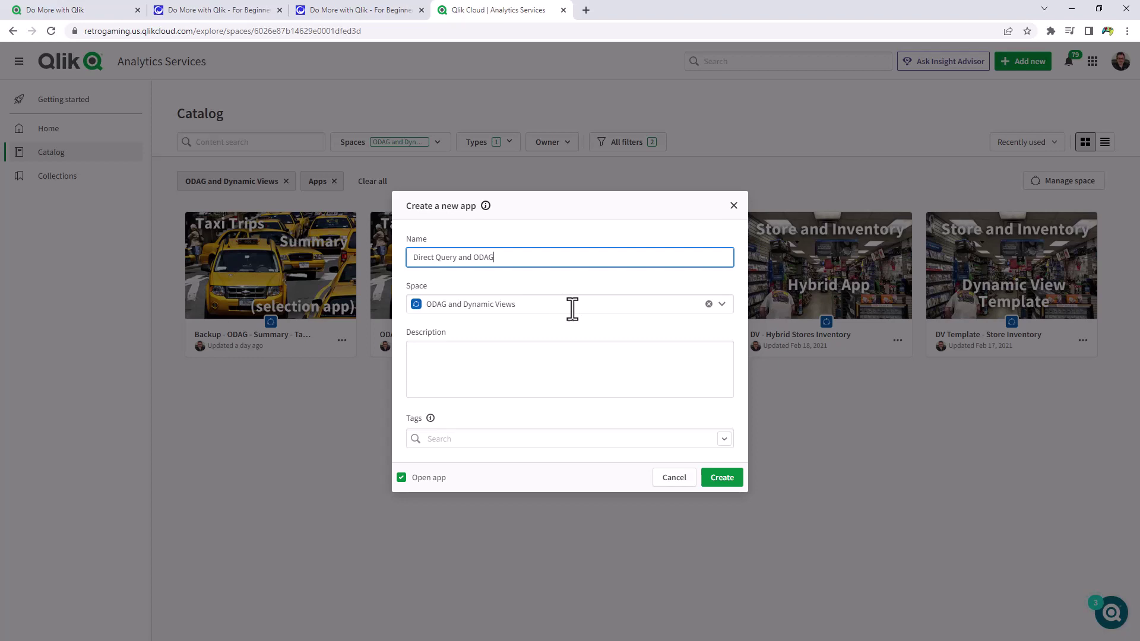
{"action": "left_click", "coordinate": [722, 477]}
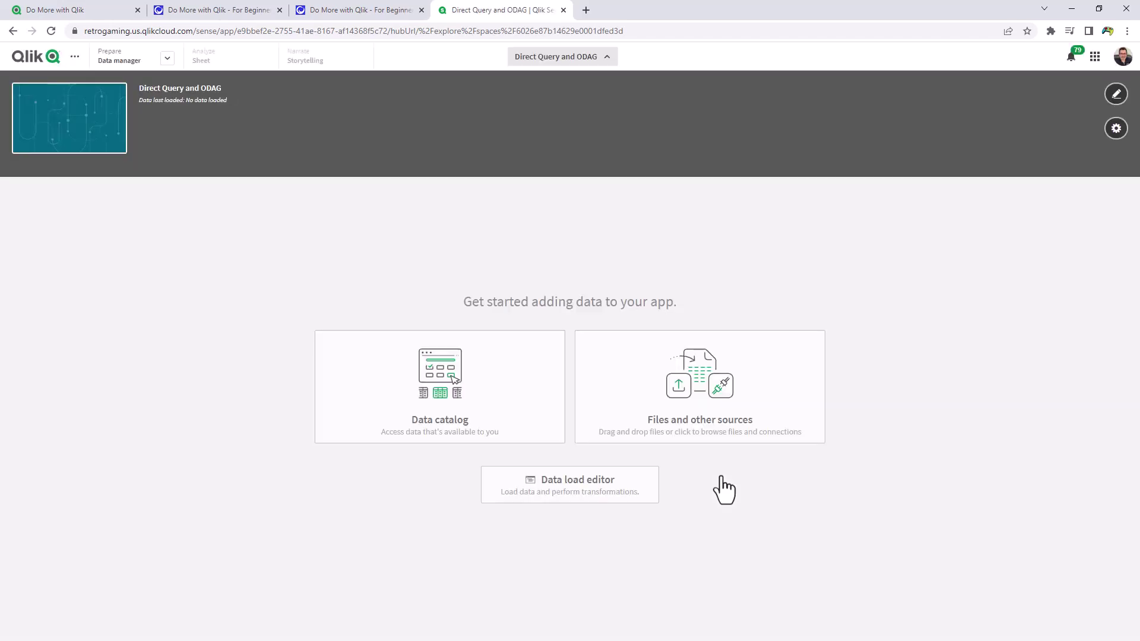
- Pick the Snowflake TestSnow connection from the Personal space and switch it to Direct Query
{"action": "left_click", "coordinate": [722, 439]}
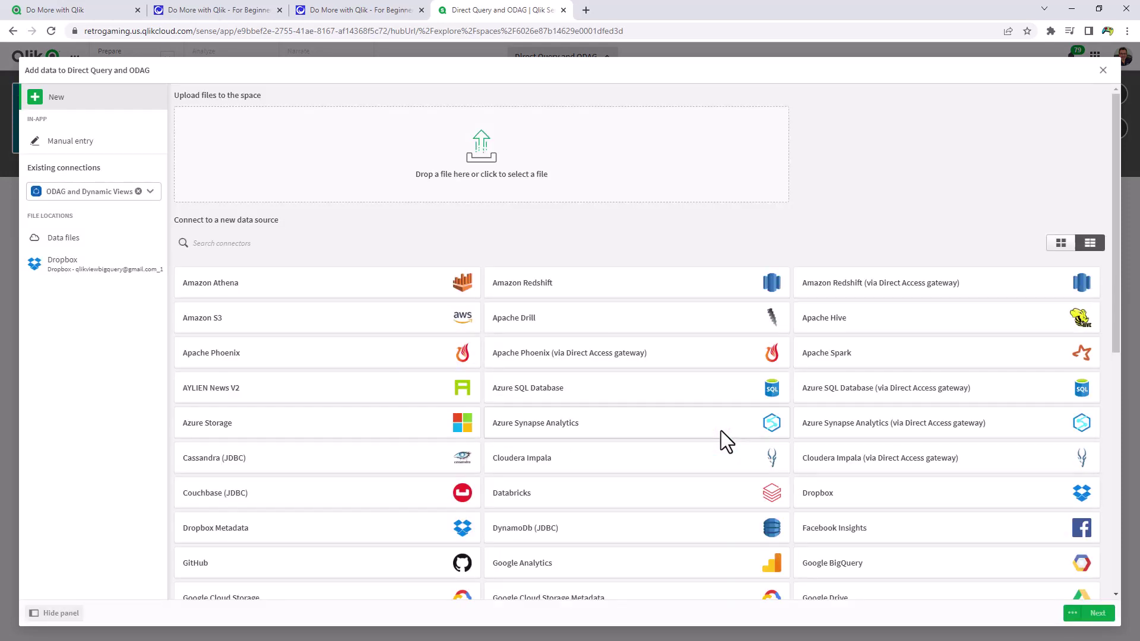
{"action": "left_click", "coordinate": [150, 192]}
{"action": "left_click", "coordinate": [99, 216]}
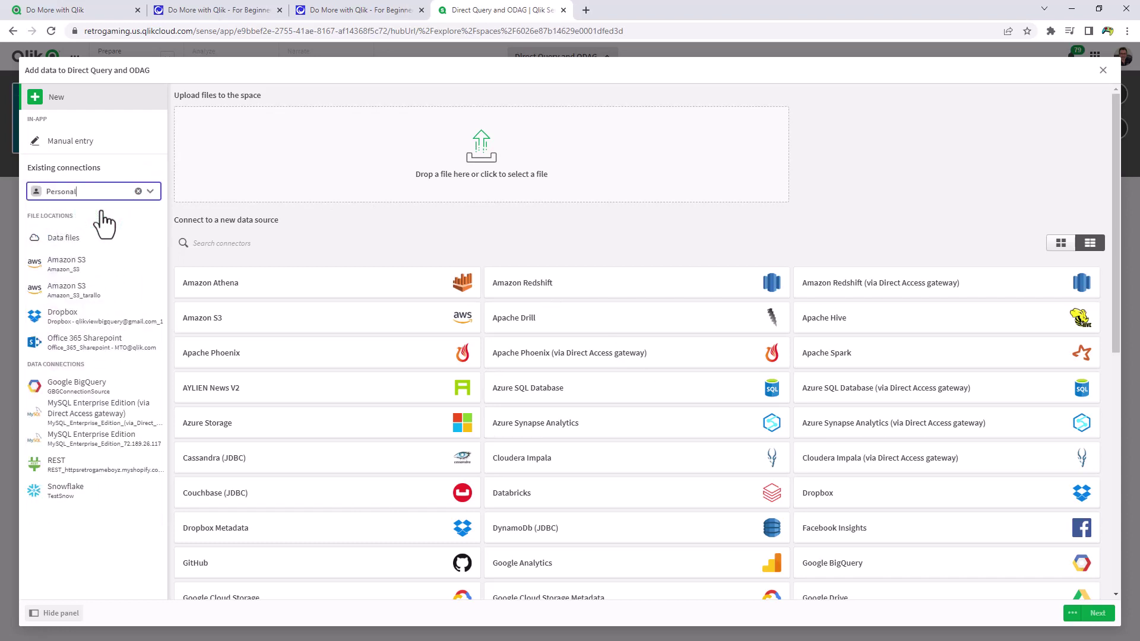
{"action": "left_click", "coordinate": [69, 495]}
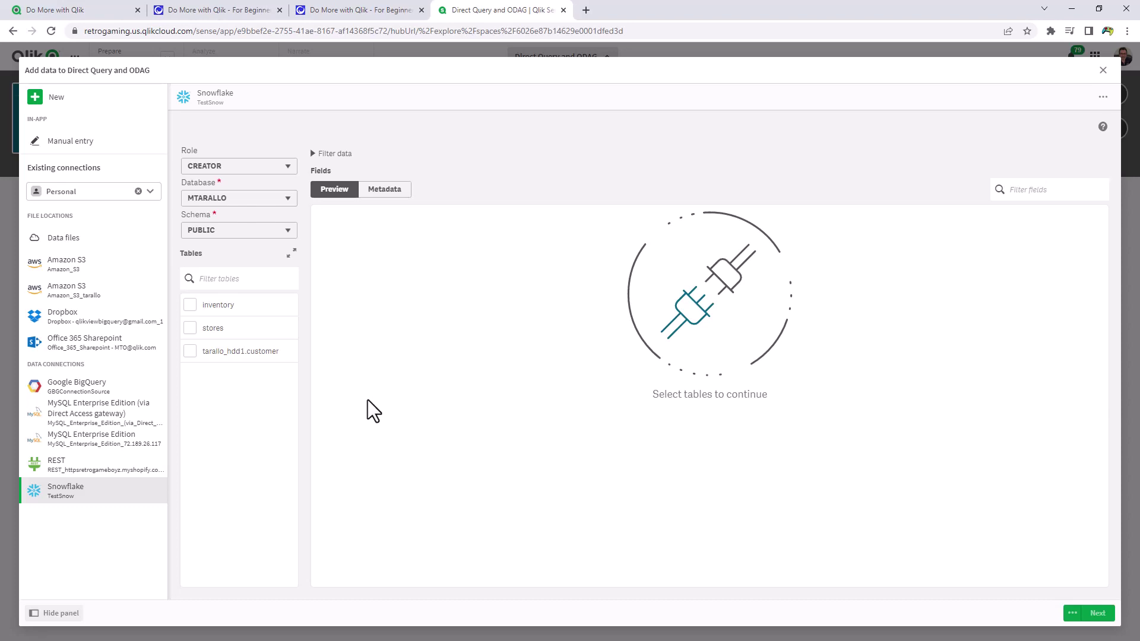
{"action": "left_click", "coordinate": [1106, 97]}
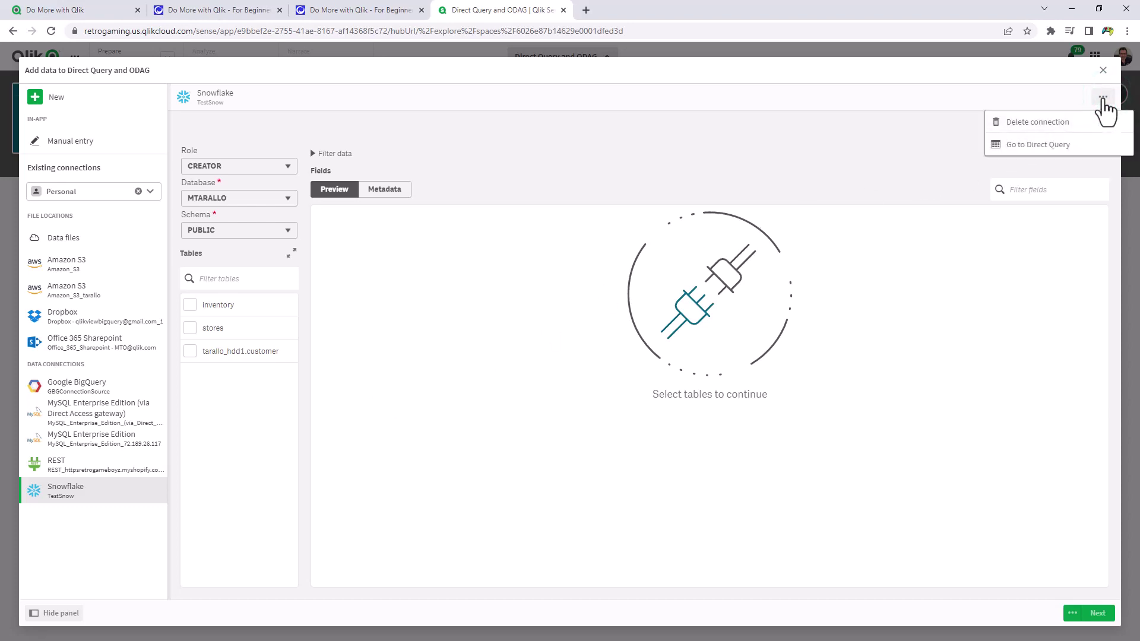
{"action": "left_click", "coordinate": [1072, 144]}
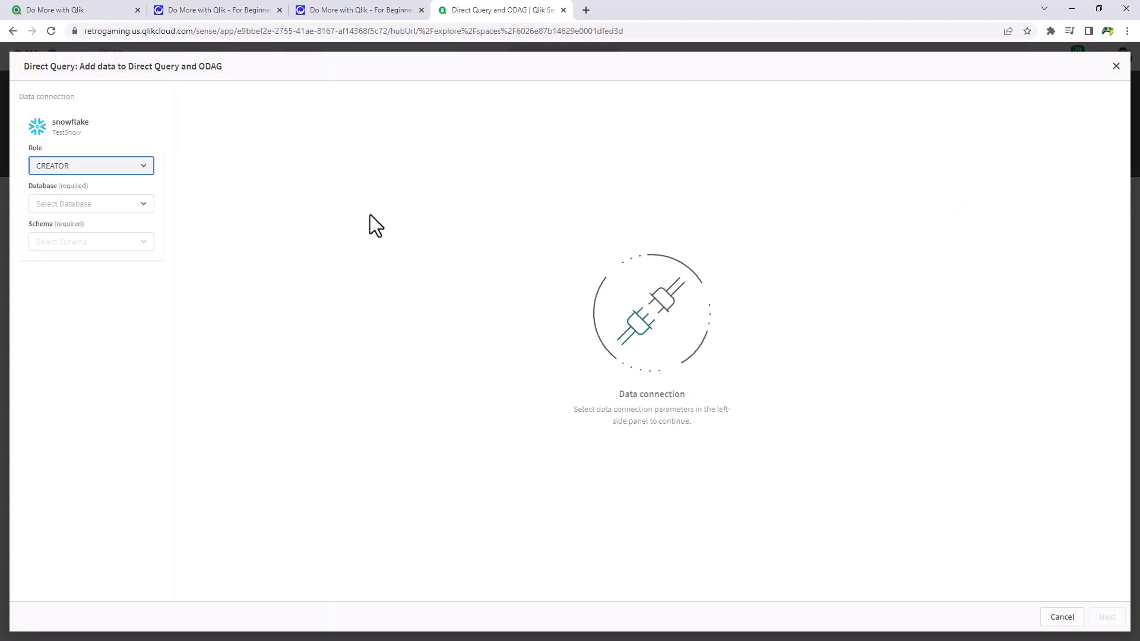
- Set the Snowflake role to PUBLIC, database to ICD and schema to PUBLIC
{"action": "left_click", "coordinate": [140, 166]}
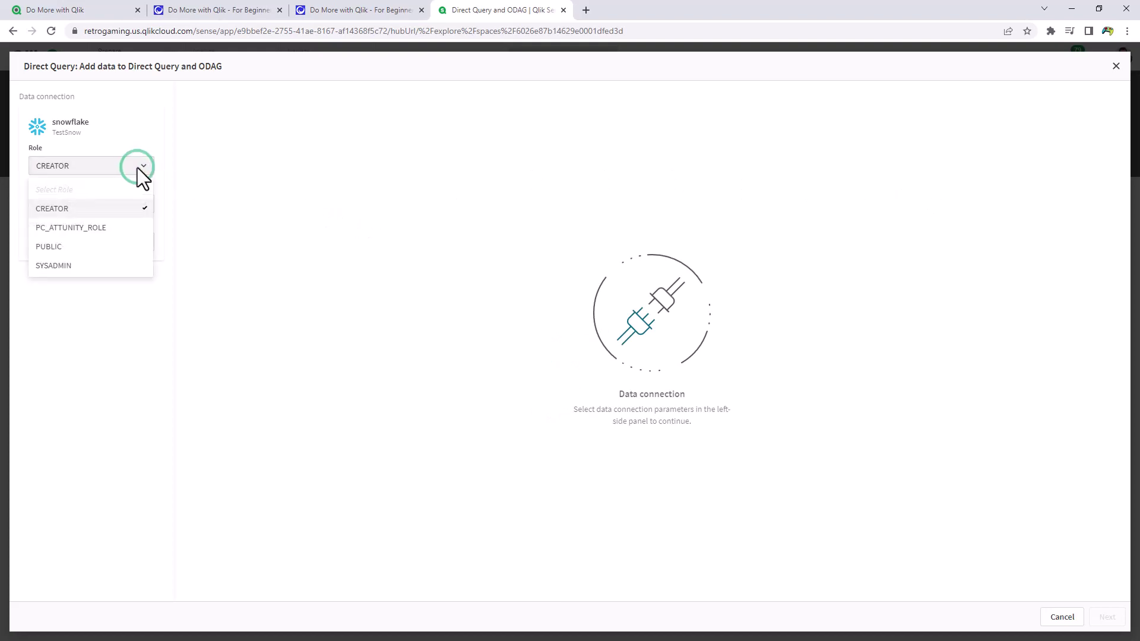
{"action": "left_click", "coordinate": [93, 246]}
{"action": "left_click", "coordinate": [96, 206]}
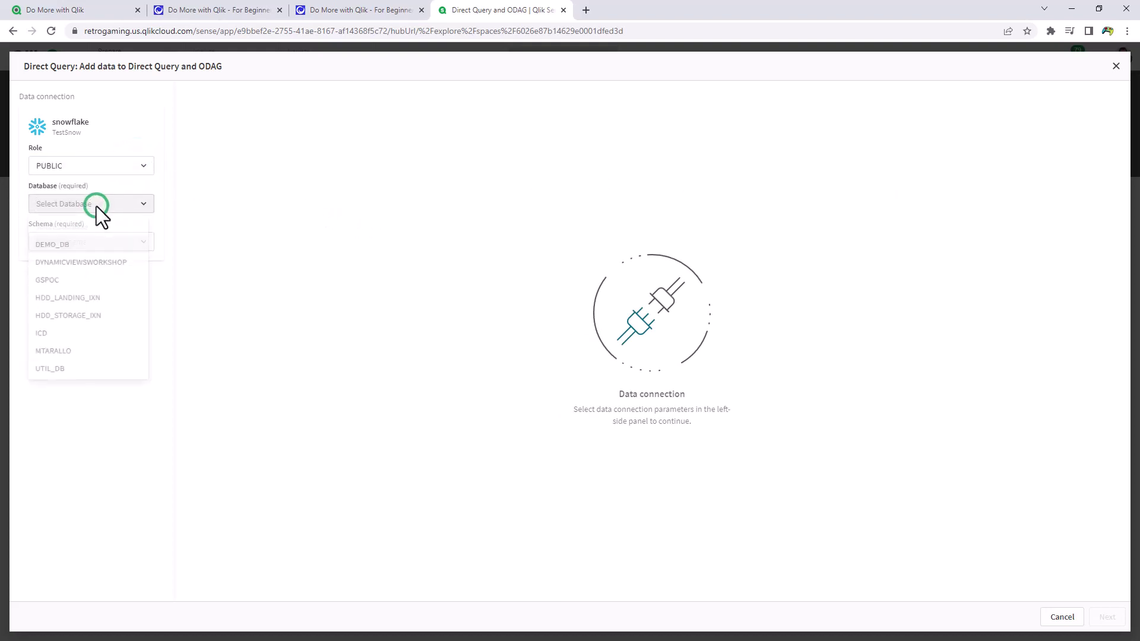
{"action": "left_click", "coordinate": [65, 343]}
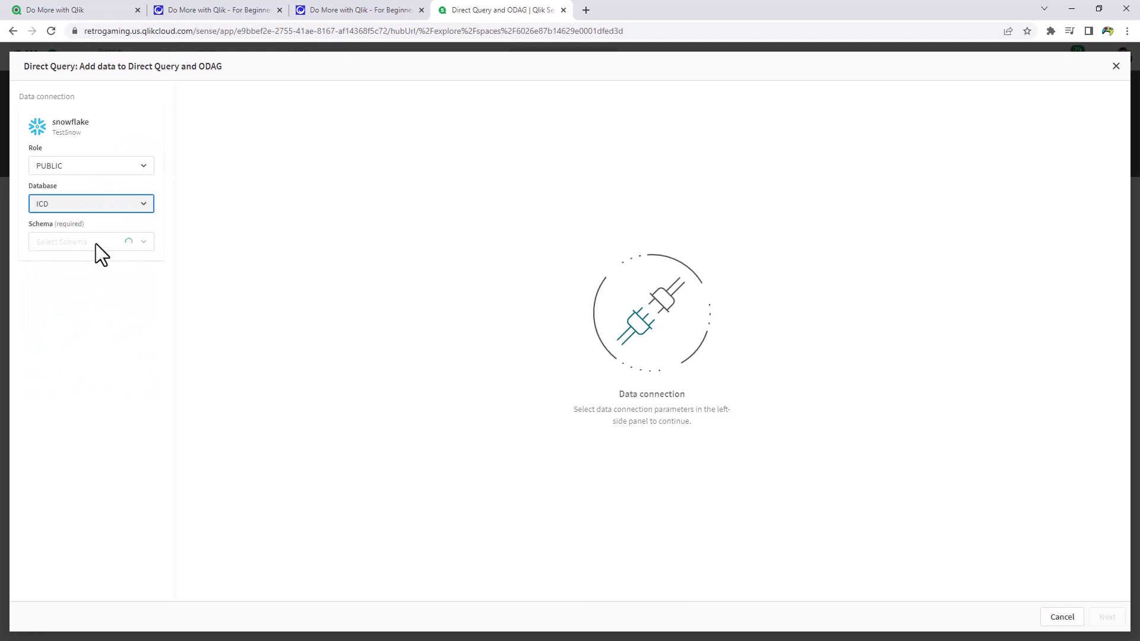
{"action": "left_click", "coordinate": [96, 242]}
{"action": "left_click", "coordinate": [79, 305]}
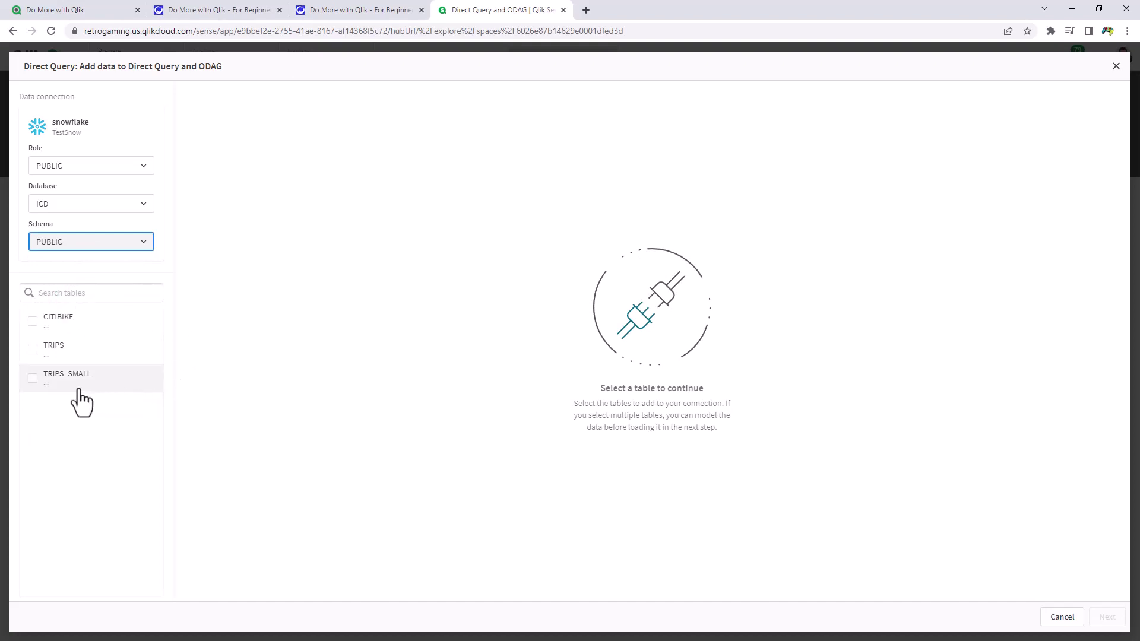
- Include the TRIPS_SMALL table with all 19 fields, review them, and save the Direct Query model
{"action": "left_click", "coordinate": [33, 379]}
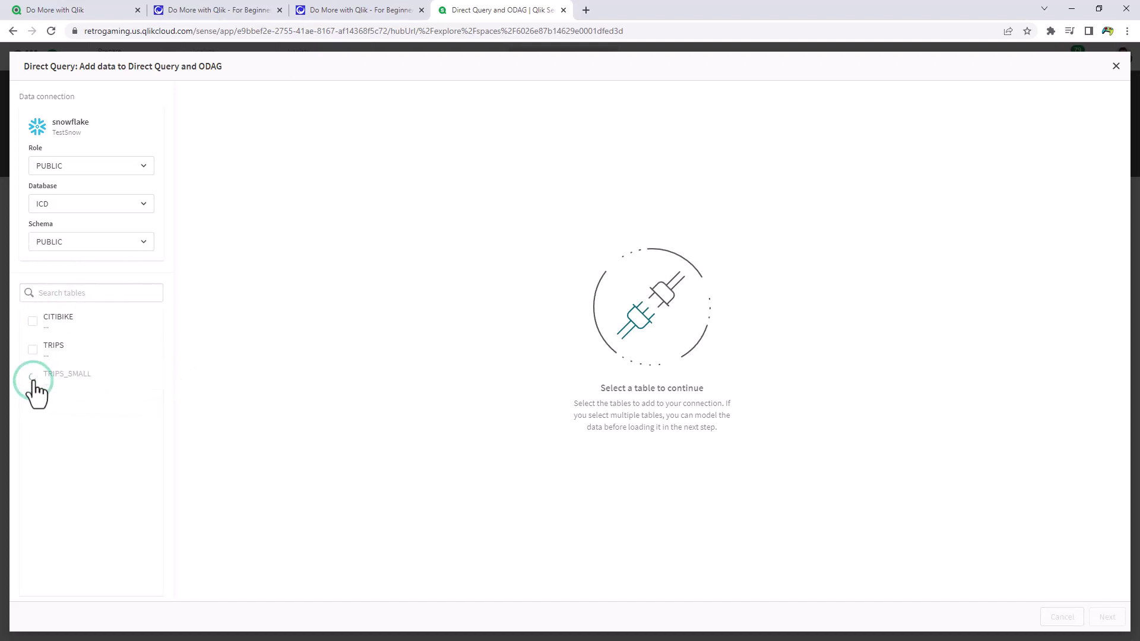
{"action": "left_click", "coordinate": [122, 383]}
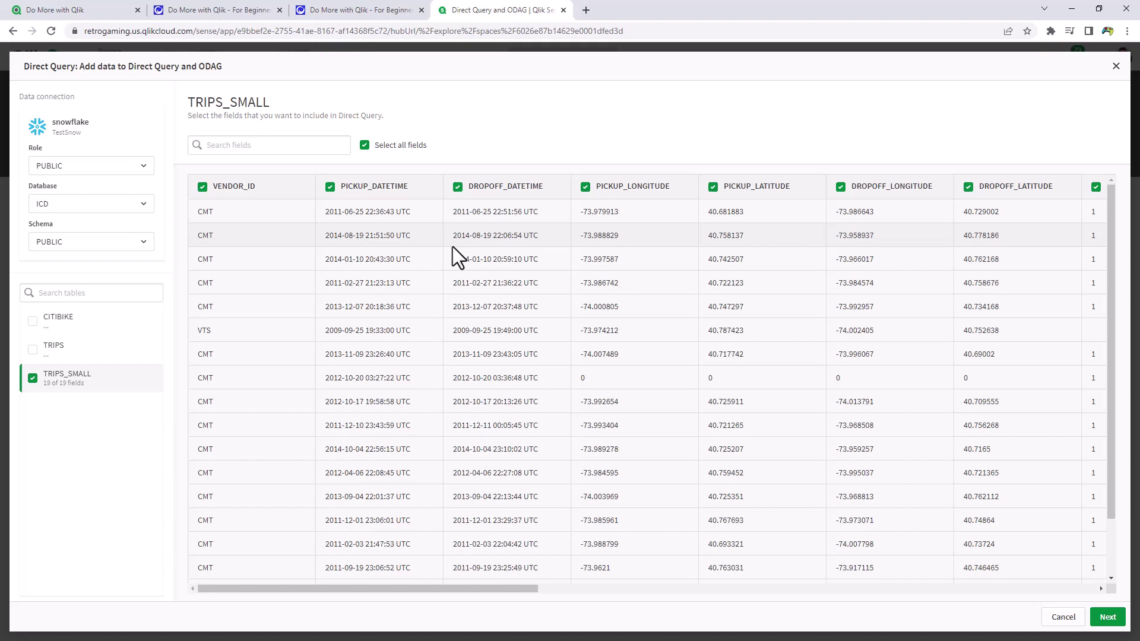
{"action": "left_click_drag", "start_coordinate": [512, 588], "coordinate": [665, 589]}
{"action": "left_click", "coordinate": [1105, 617]}
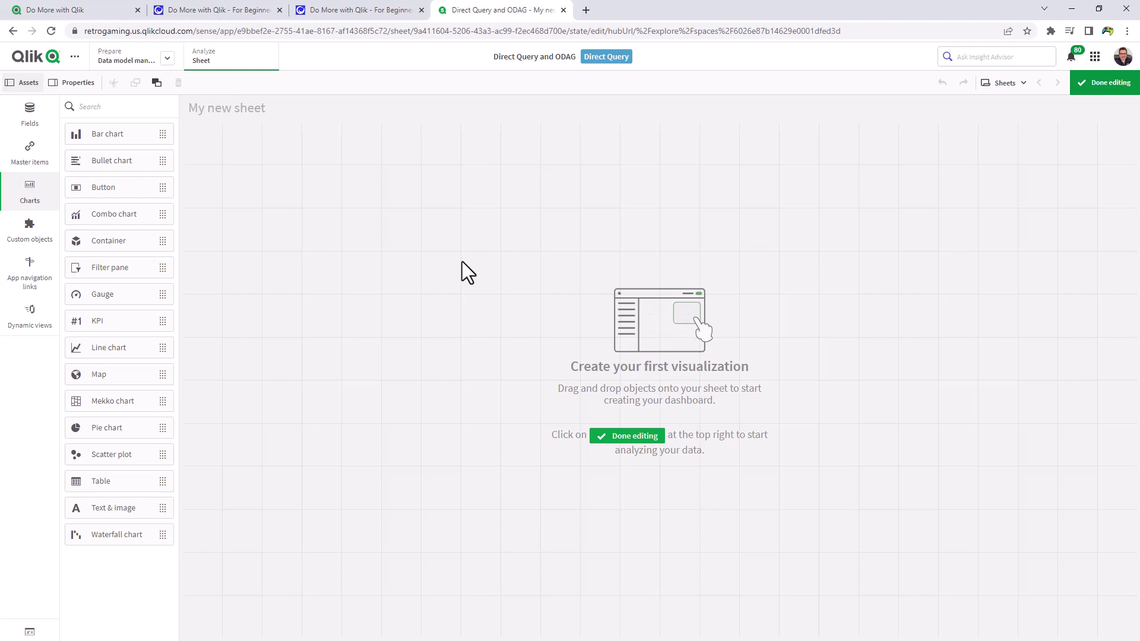
- Stack VENDOR_ID, PAYMENT_TYPE and RATE_CODE filter panes down the sheet's left side, 3 columns wide
{"action": "left_click", "coordinate": [48, 122]}
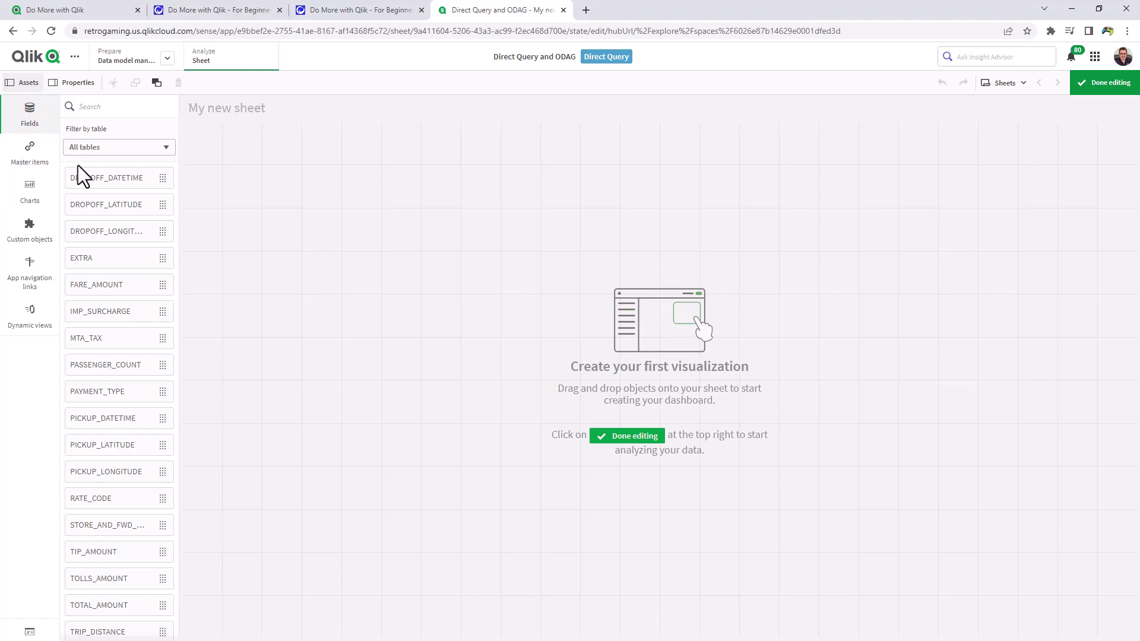
{"action": "scroll", "coordinate": [116, 252], "scroll_direction": "down", "scroll_amount": 1}
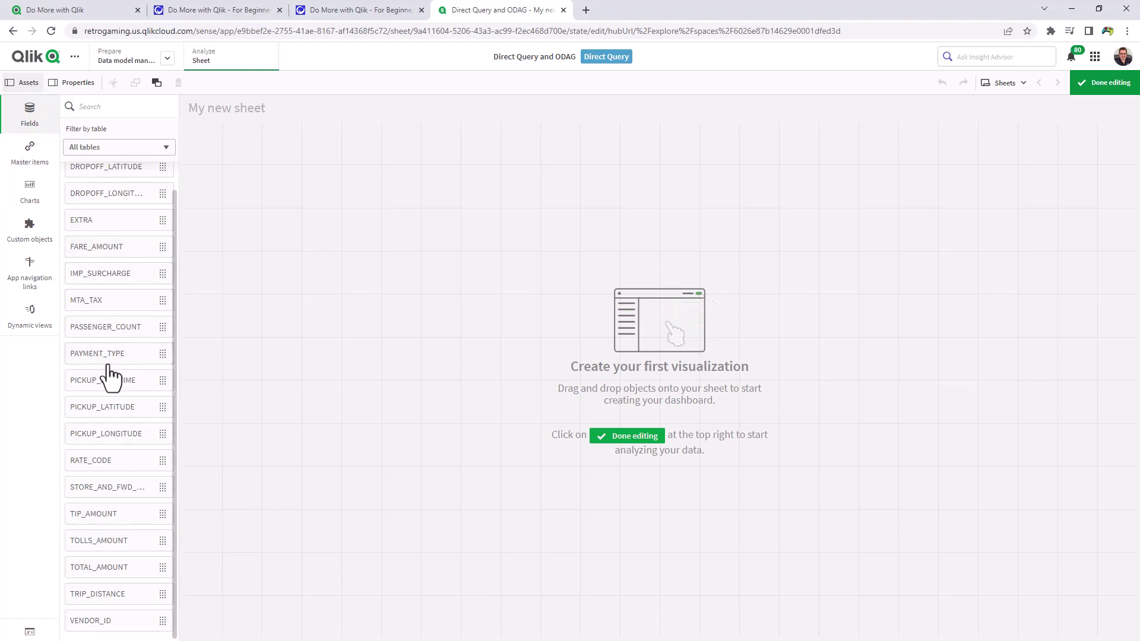
{"action": "left_click_drag", "start_coordinate": [101, 620], "coordinate": [256, 217]}
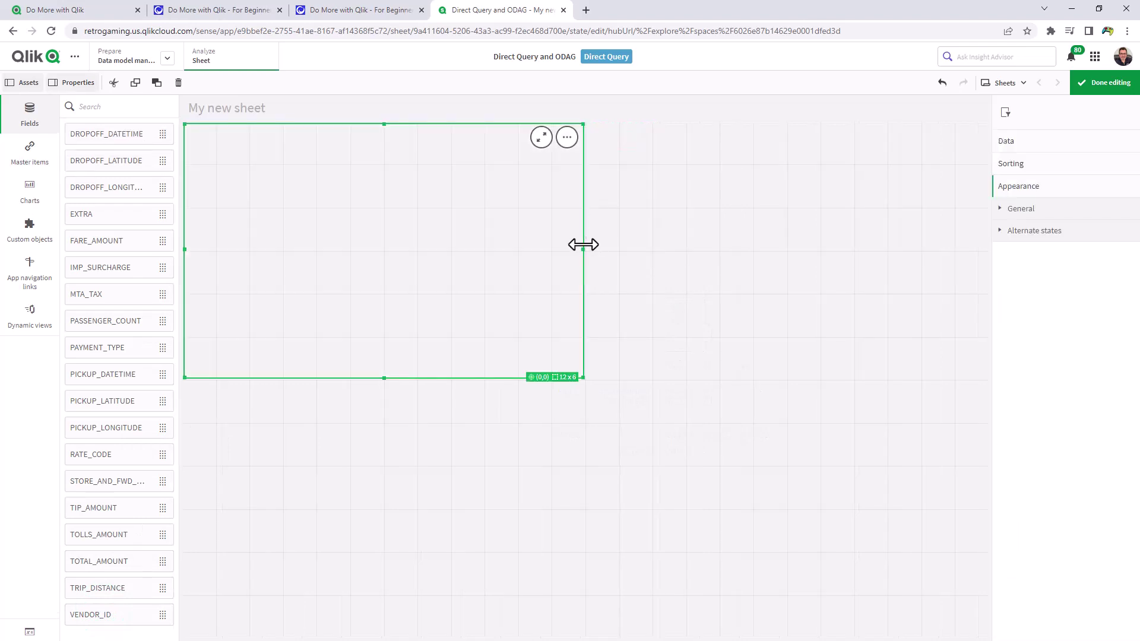
{"action": "left_click_drag", "start_coordinate": [583, 245], "coordinate": [275, 224]}
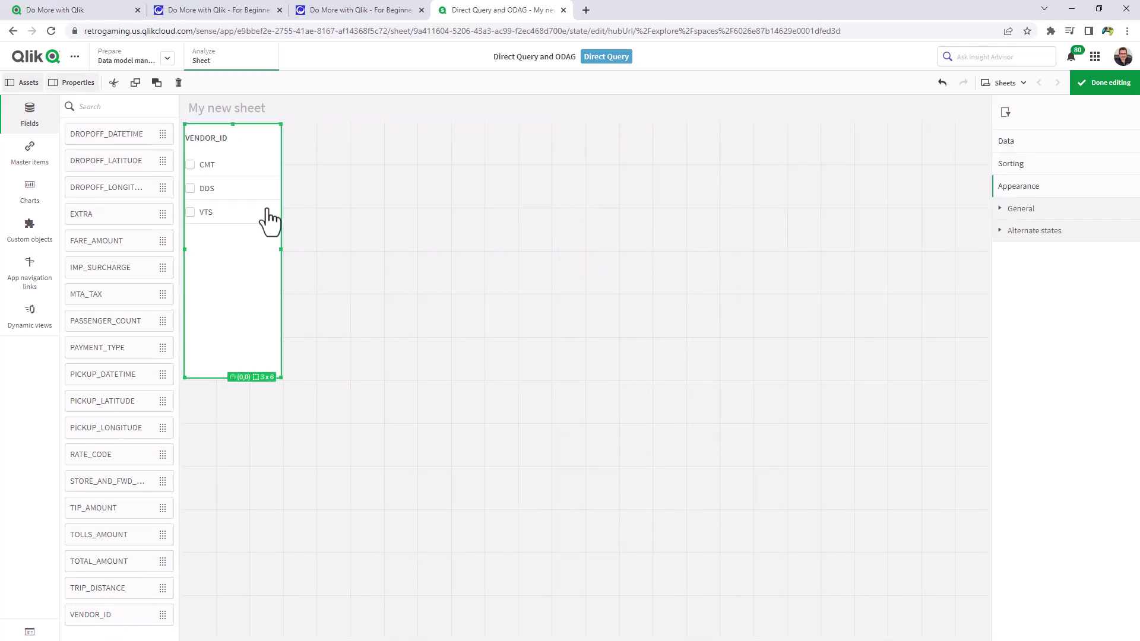
{"action": "left_click_drag", "start_coordinate": [221, 376], "coordinate": [222, 249]}
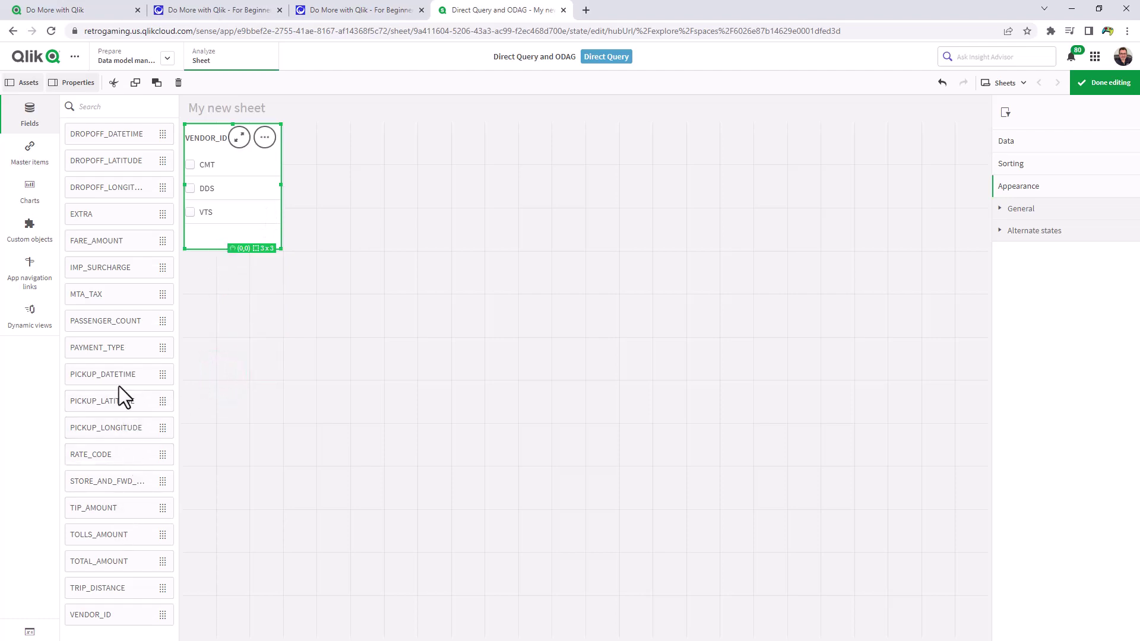
{"action": "left_click_drag", "start_coordinate": [93, 350], "coordinate": [229, 375]}
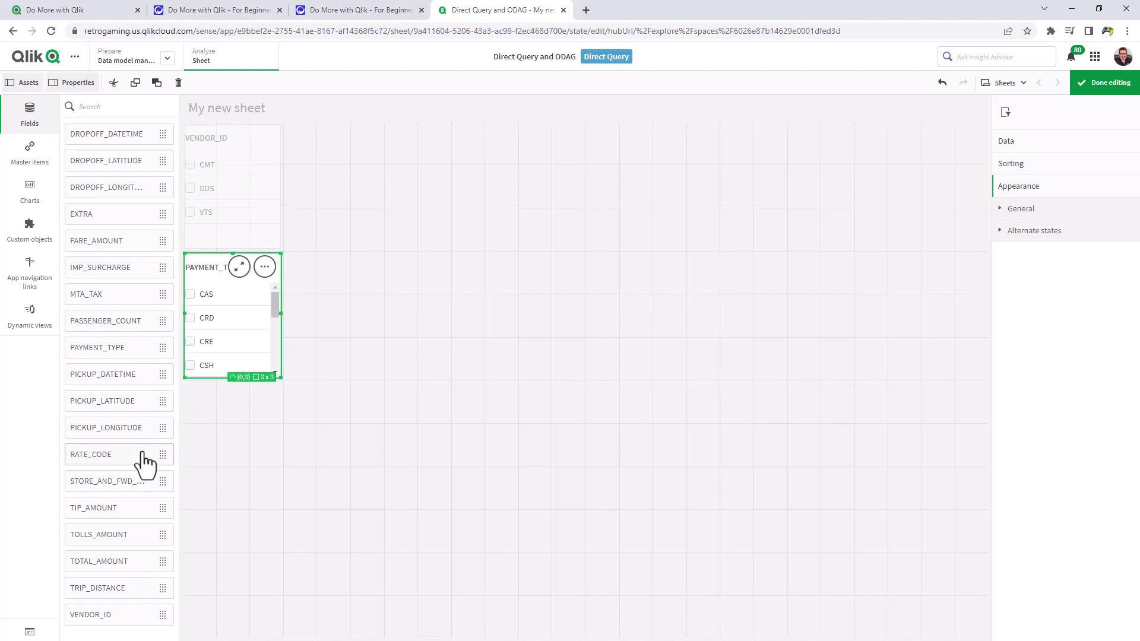
{"action": "left_click_drag", "start_coordinate": [141, 474], "coordinate": [351, 473]}
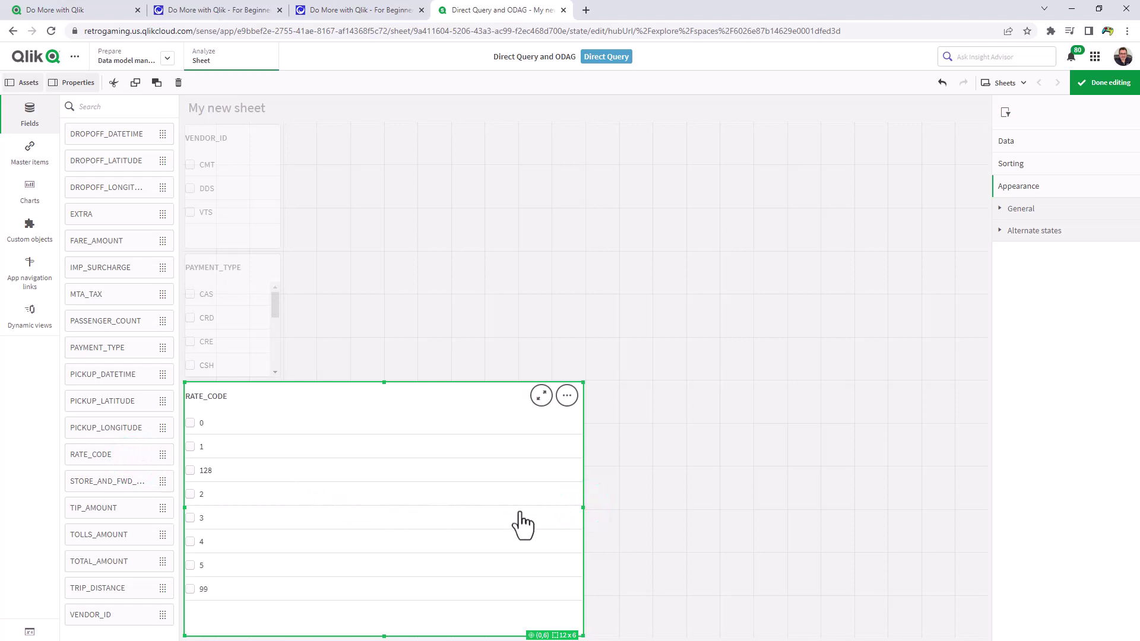
{"action": "left_click_drag", "start_coordinate": [582, 519], "coordinate": [294, 479]}
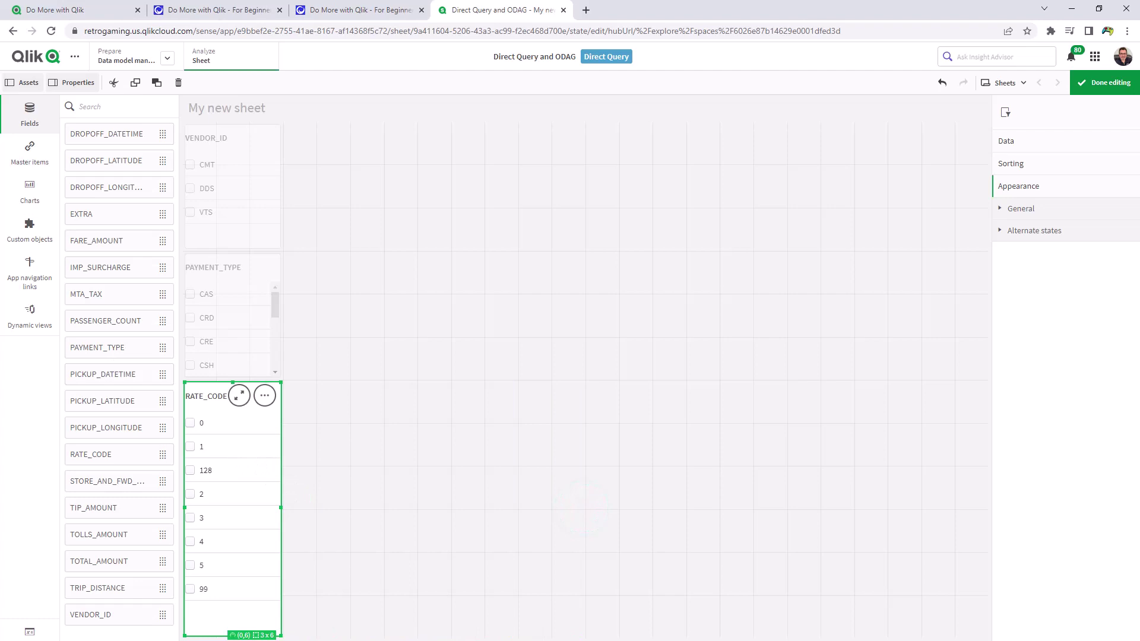
- Place additional KPI charts to the right of the filter panes
{"action": "left_click", "coordinate": [33, 190]}
{"action": "left_click_drag", "start_coordinate": [100, 320], "coordinate": [389, 257]}
{"action": "left_click_drag", "start_coordinate": [117, 324], "coordinate": [688, 256]}
{"action": "left_click_drag", "start_coordinate": [119, 321], "coordinate": [590, 380]}
- Make the first KPI a count of PICKUP_DATETIME labelled Trip Count
{"action": "left_click", "coordinate": [435, 268]}
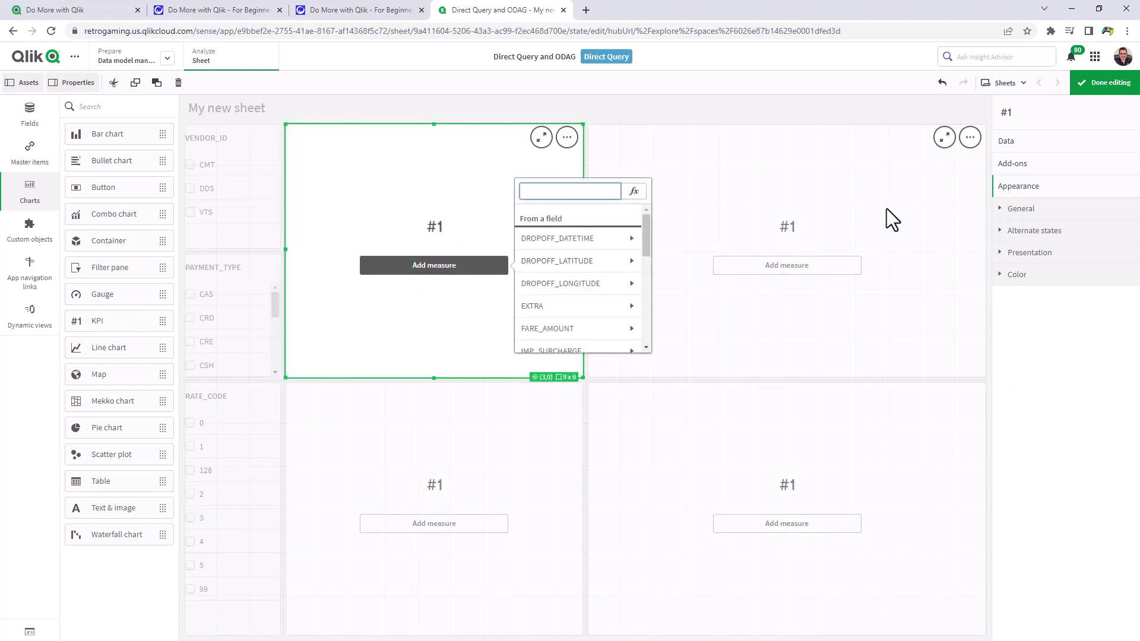
{"action": "left_click_drag", "start_coordinate": [643, 243], "coordinate": [649, 279]}
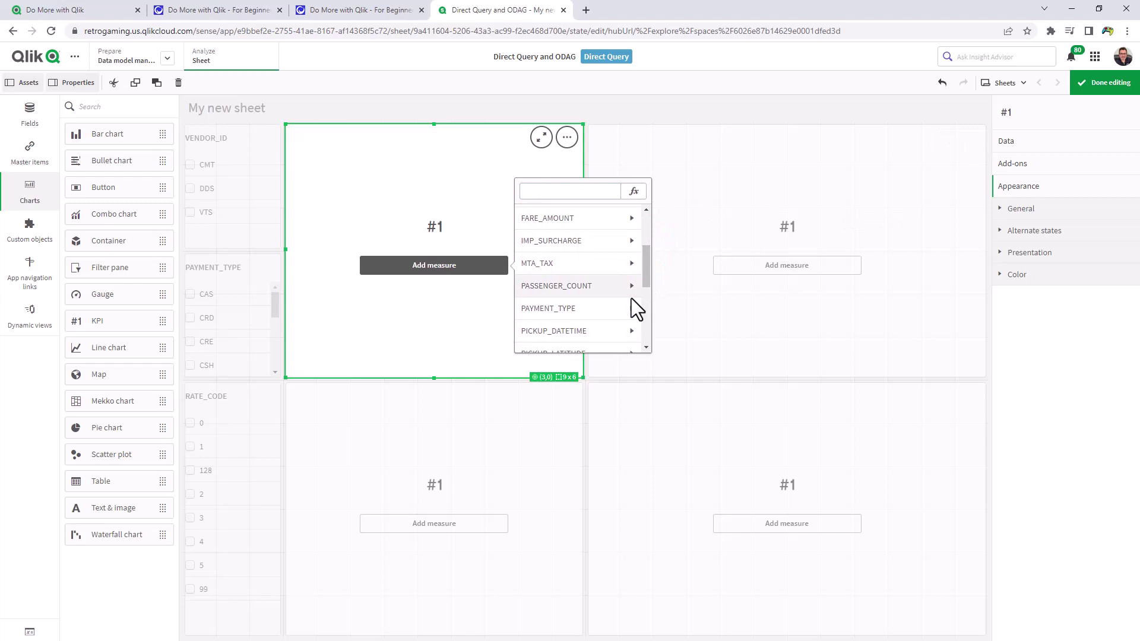
{"action": "scroll", "coordinate": [634, 298], "scroll_direction": "down", "scroll_amount": 1}
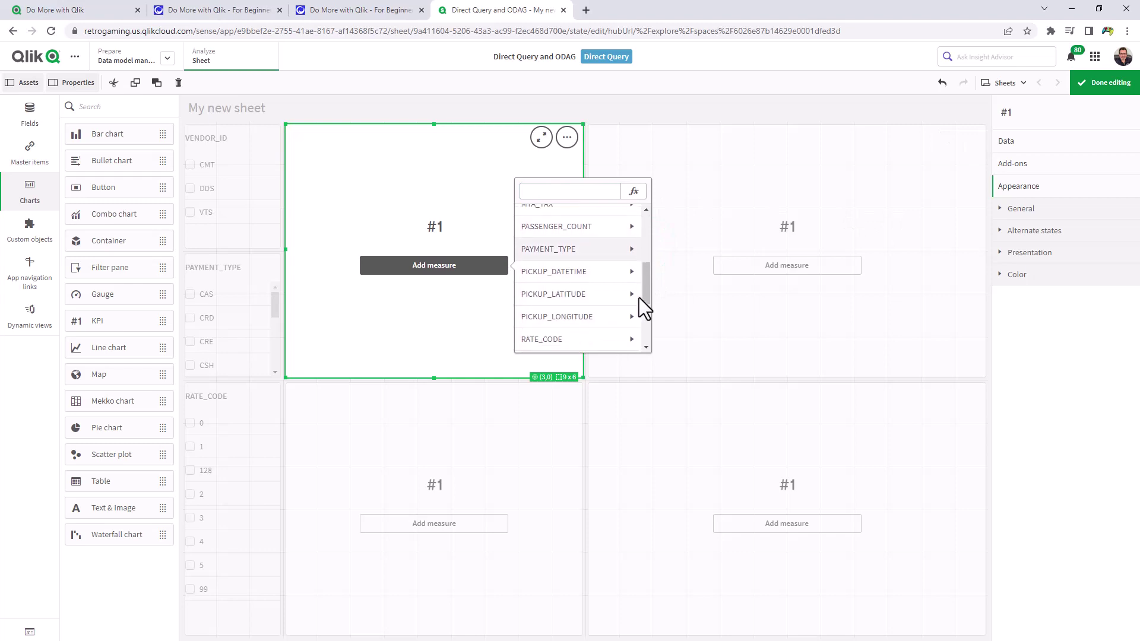
{"action": "left_click", "coordinate": [615, 274]}
{"action": "left_click", "coordinate": [607, 258]}
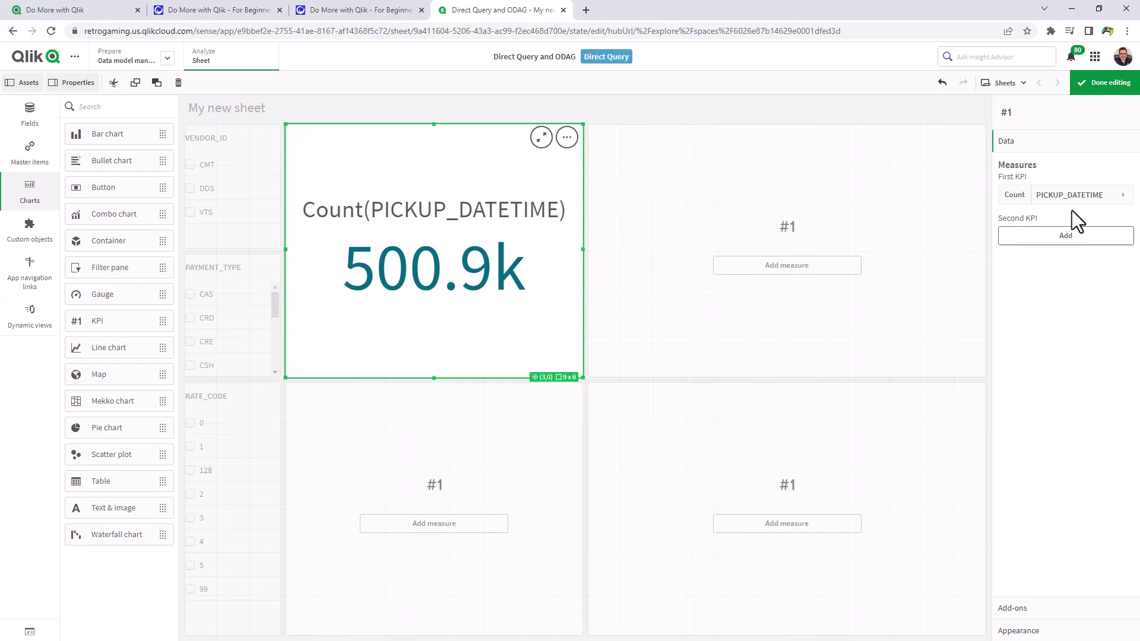
{"action": "left_click", "coordinate": [1078, 194]}
{"action": "left_click", "coordinate": [1058, 268]}
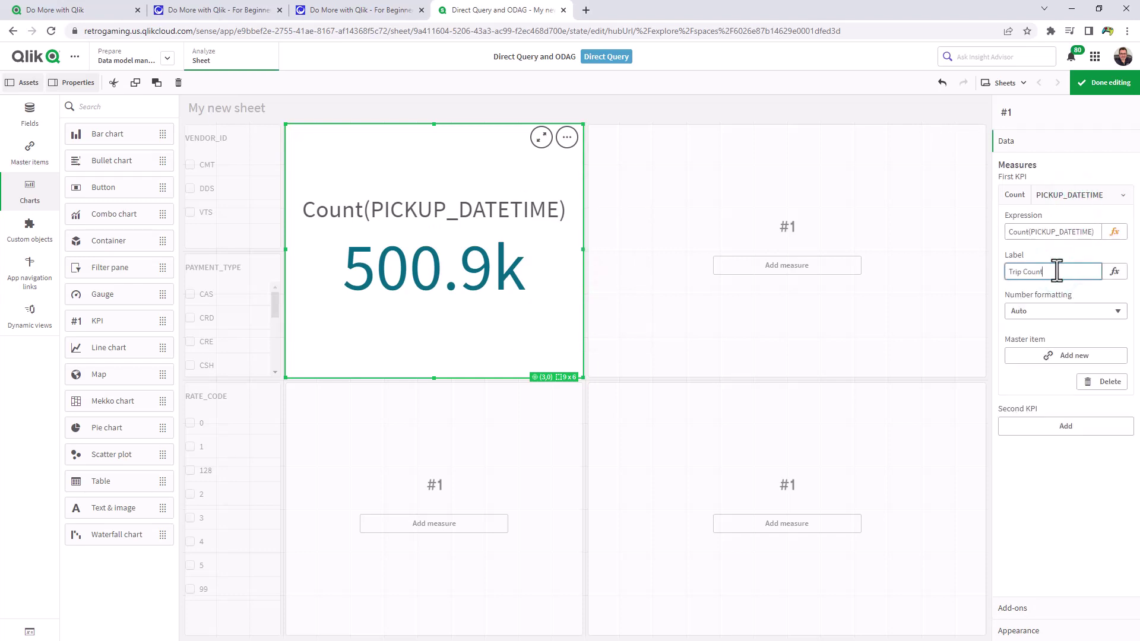
{"action": "key", "text": "Return"}
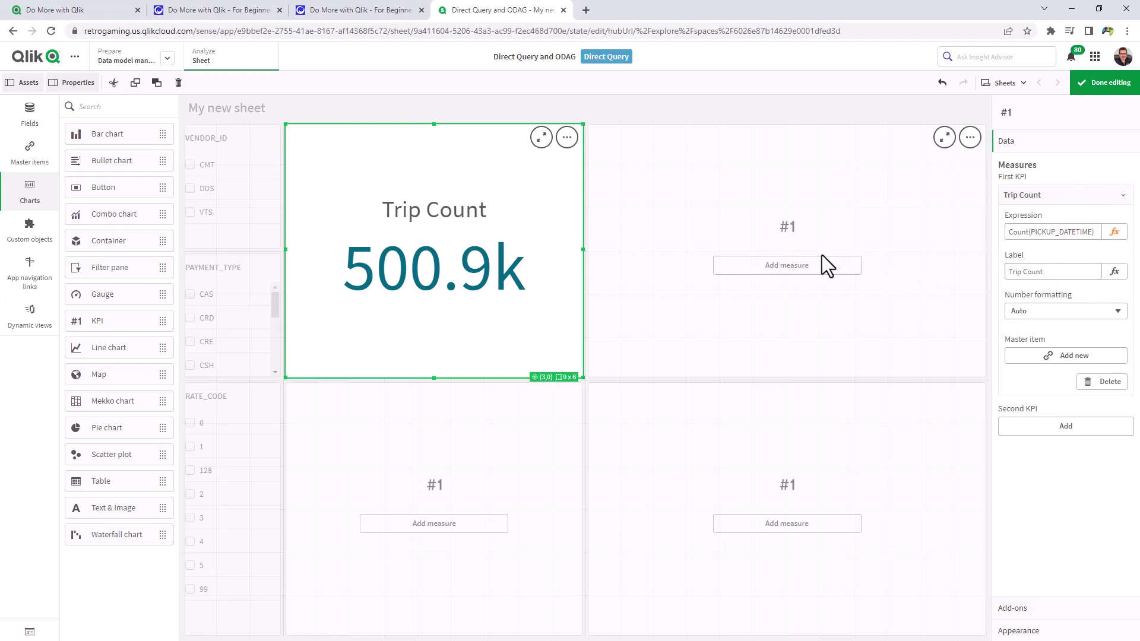
- Give the other KPIs Count(PASSENGER_COUNT), Sum(FARE_AMOUNT) and Sum(TOLLS_AMOUNT) measures
{"action": "left_click", "coordinate": [785, 265]}
{"action": "type", "text": "pass"}
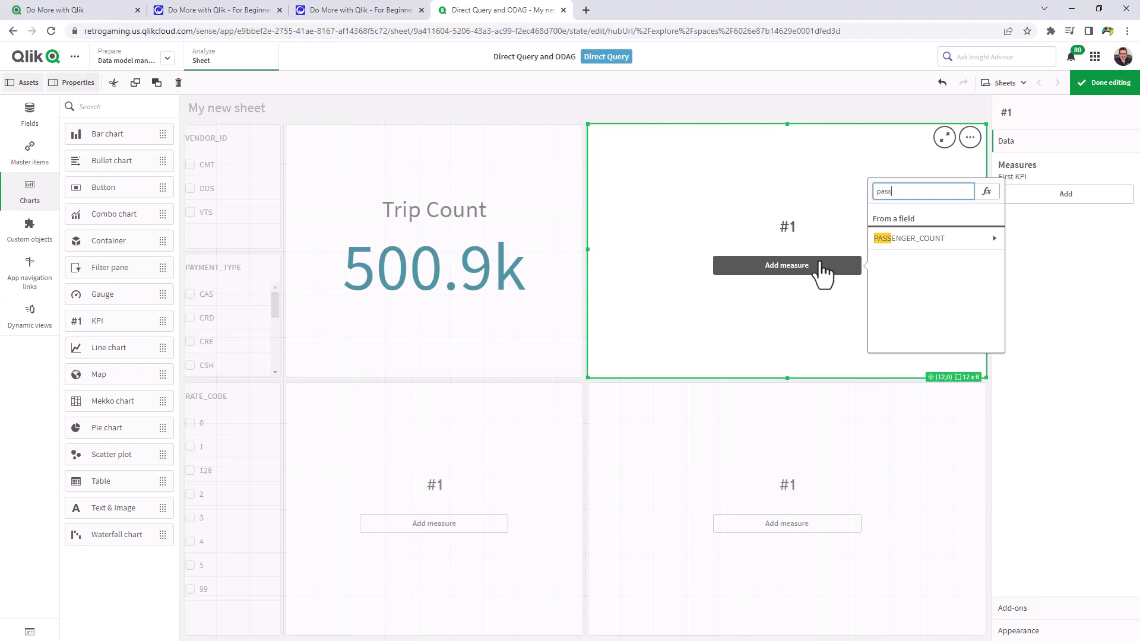
{"action": "left_click", "coordinate": [943, 238]}
{"action": "left_click", "coordinate": [920, 254]}
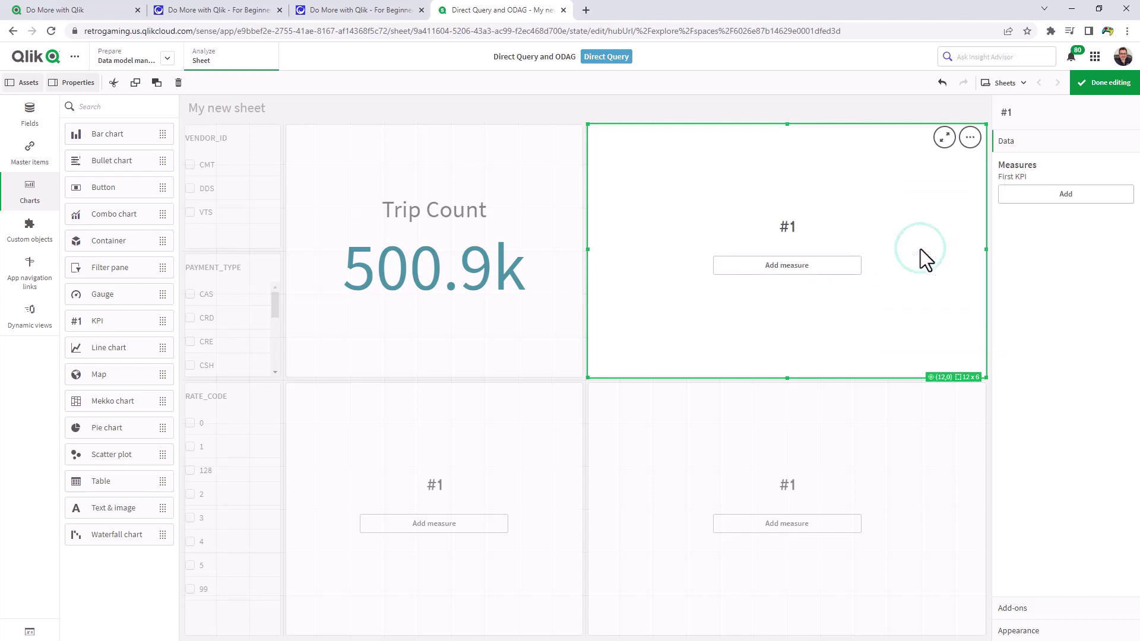
{"action": "left_click", "coordinate": [794, 525]}
{"action": "type", "text": "fare"}
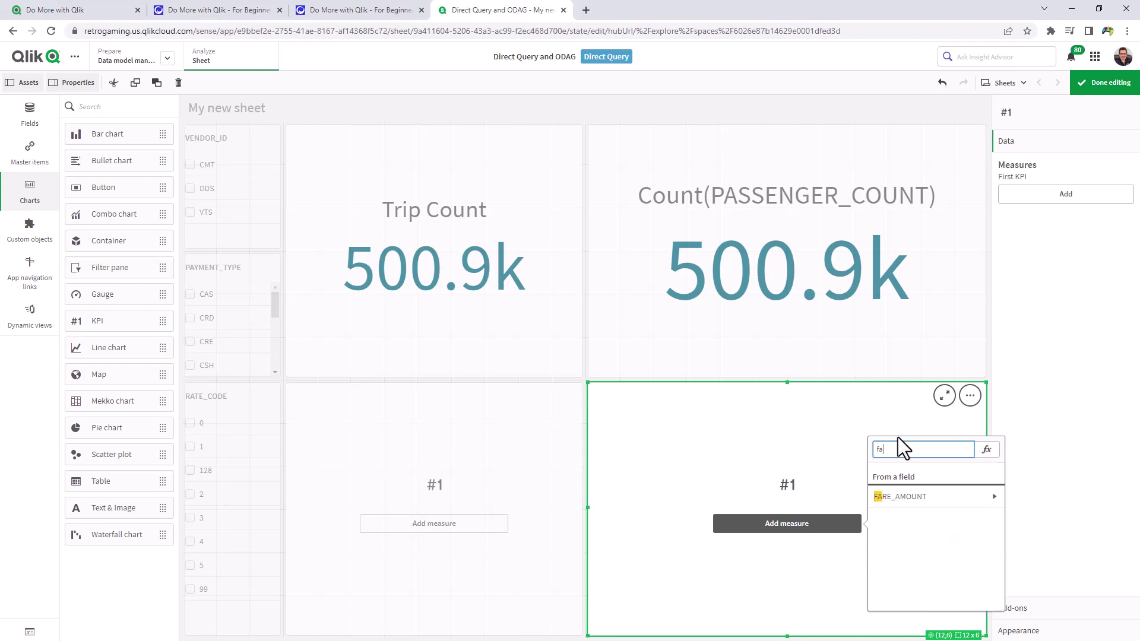
{"action": "left_click", "coordinate": [935, 495]}
{"action": "left_click", "coordinate": [929, 492]}
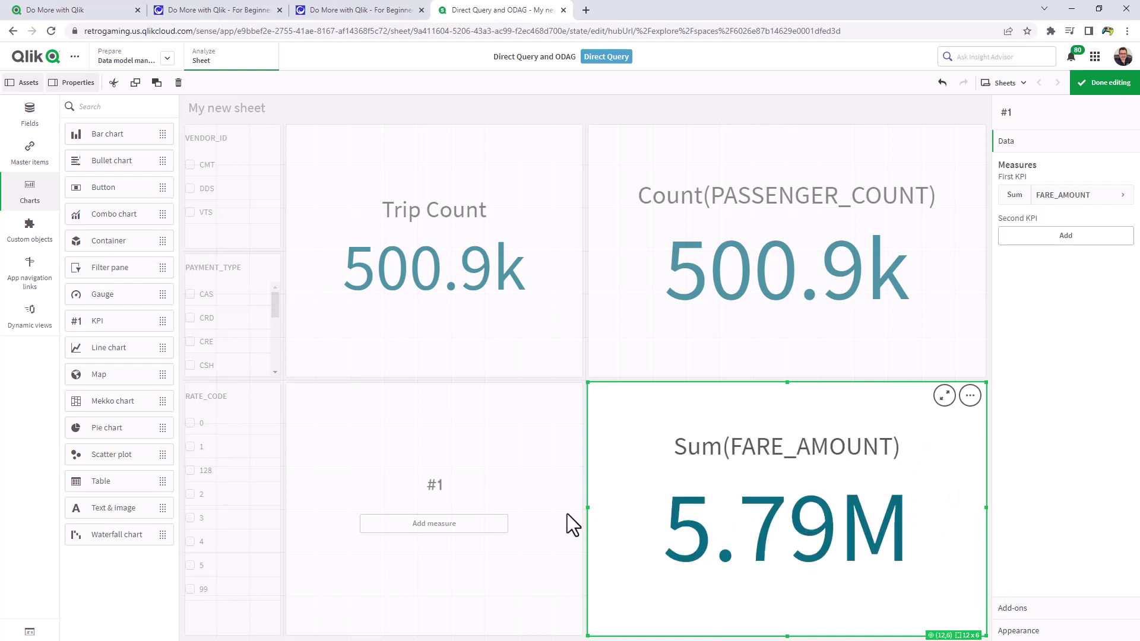
{"action": "left_click", "coordinate": [460, 525]}
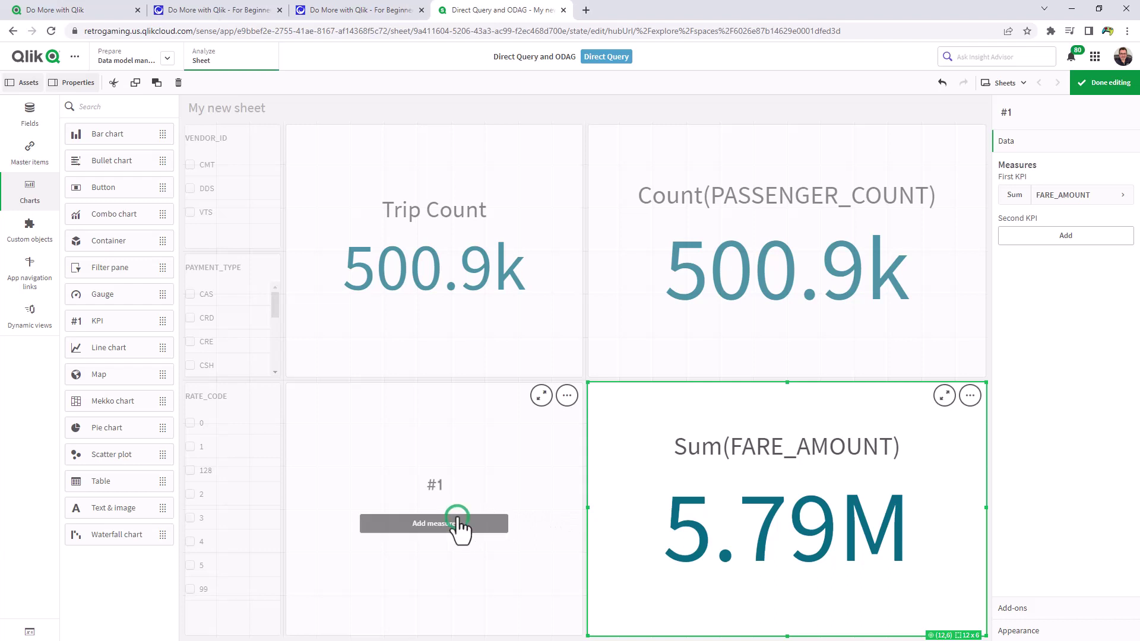
{"action": "type", "text": "tol"}
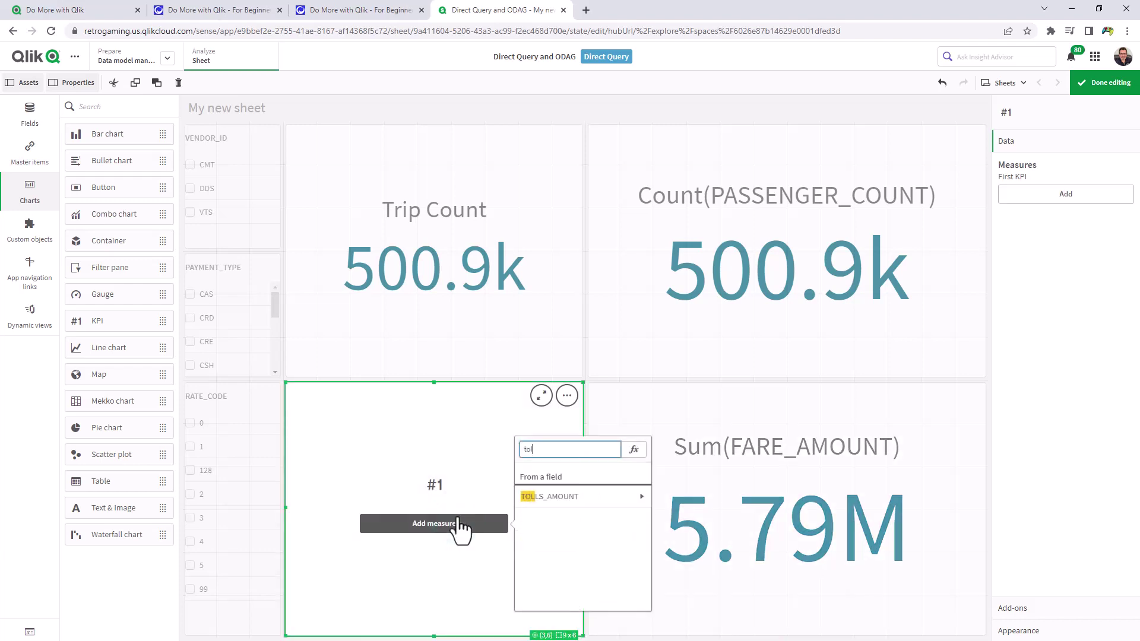
{"action": "left_click", "coordinate": [547, 497]}
{"action": "left_click", "coordinate": [550, 490]}
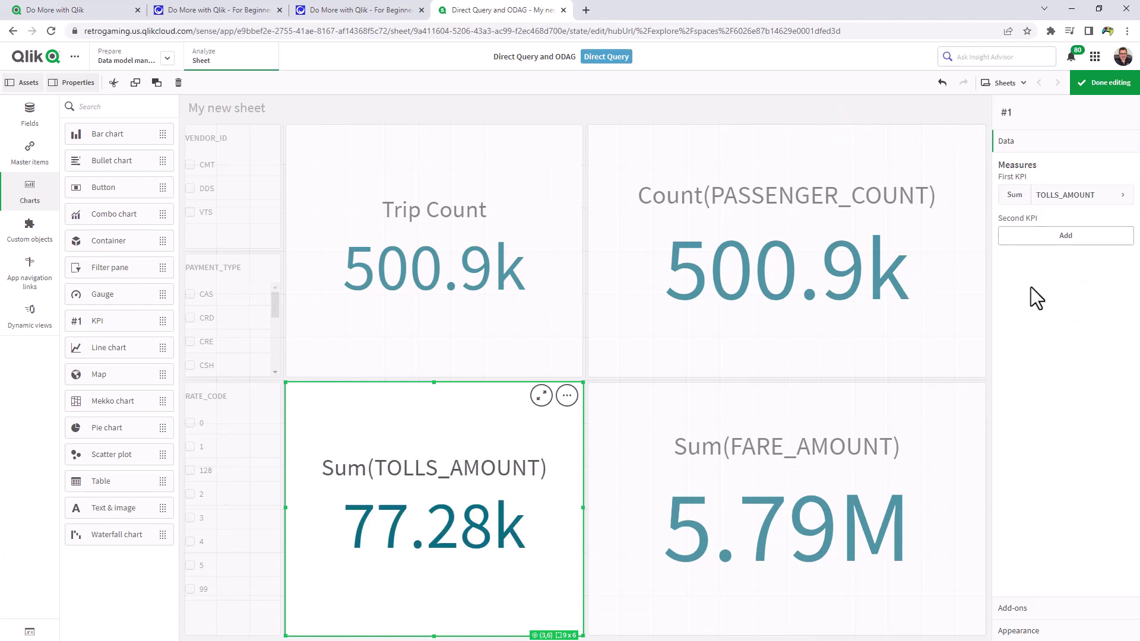
- Retitle the sheet 'Summary - Select App - ODAG / Direct Query' and leave edit mode
{"action": "left_click", "coordinate": [925, 113]}
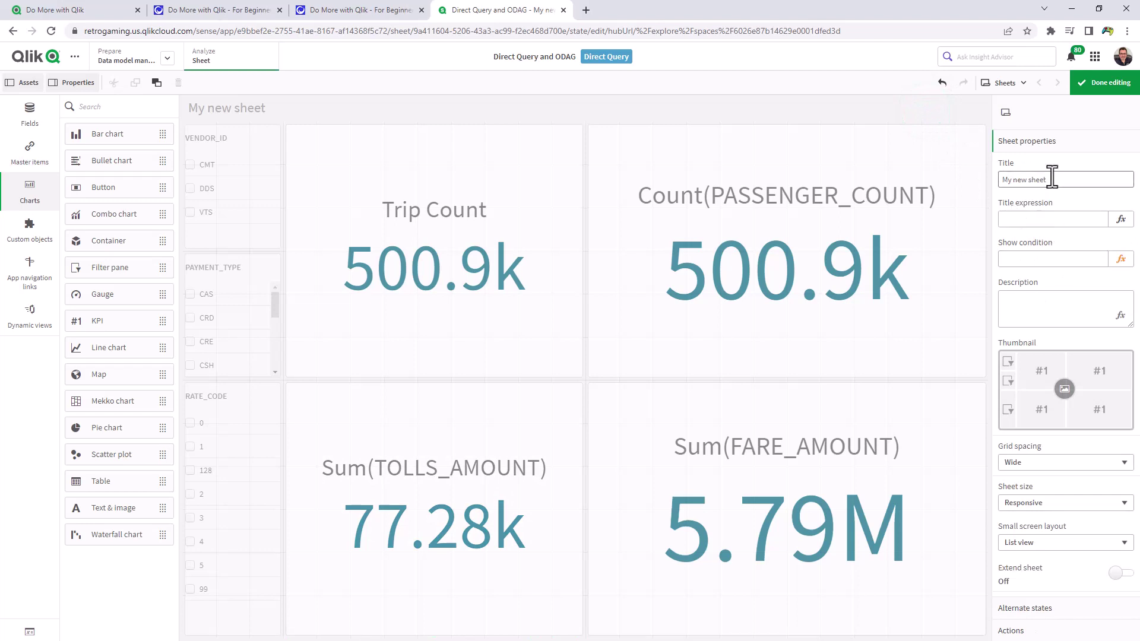
{"action": "triple_click", "coordinate": [1052, 178]}
{"action": "type", "text": "Summar"}
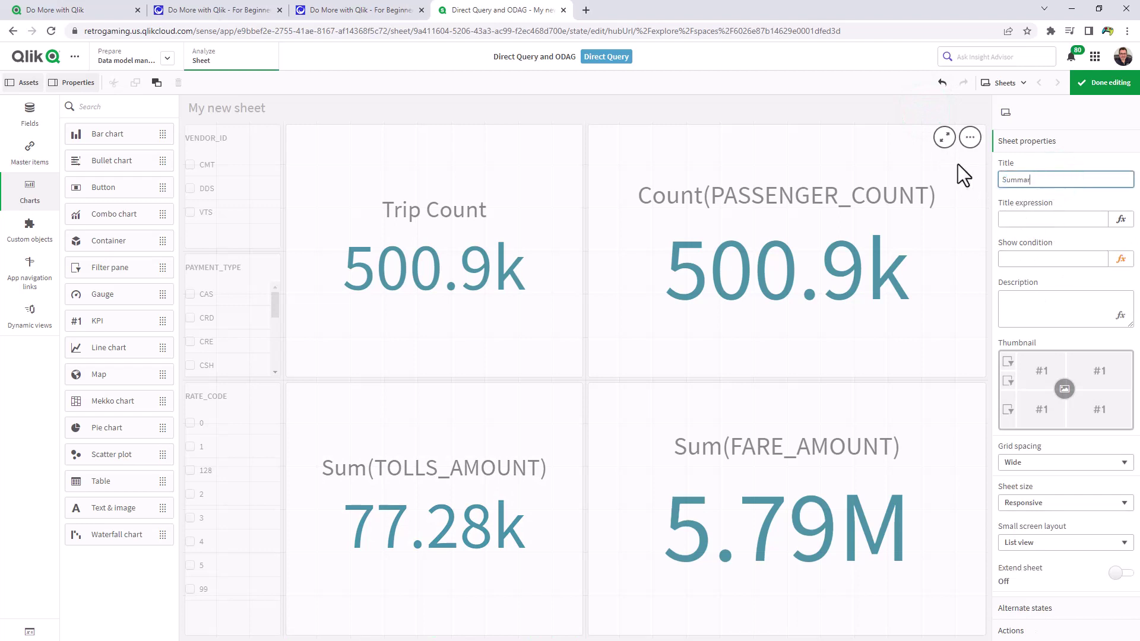
{"action": "type", "text": "y - Select App - ODAG / Direct Query"}
{"action": "key", "text": "Return"}
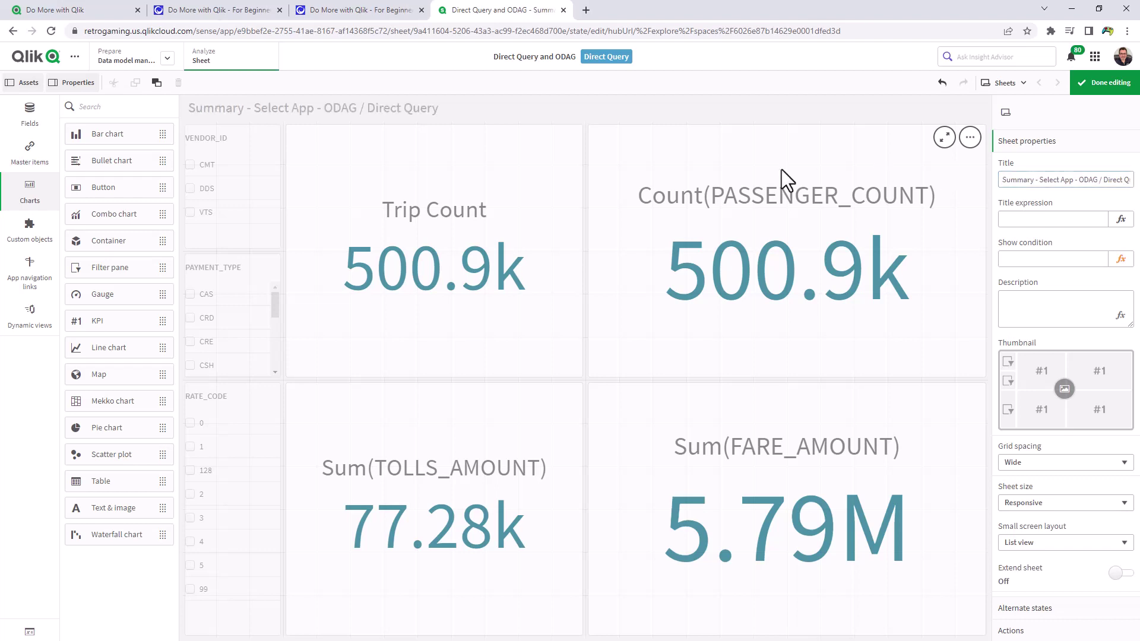
{"action": "left_click", "coordinate": [1102, 84]}
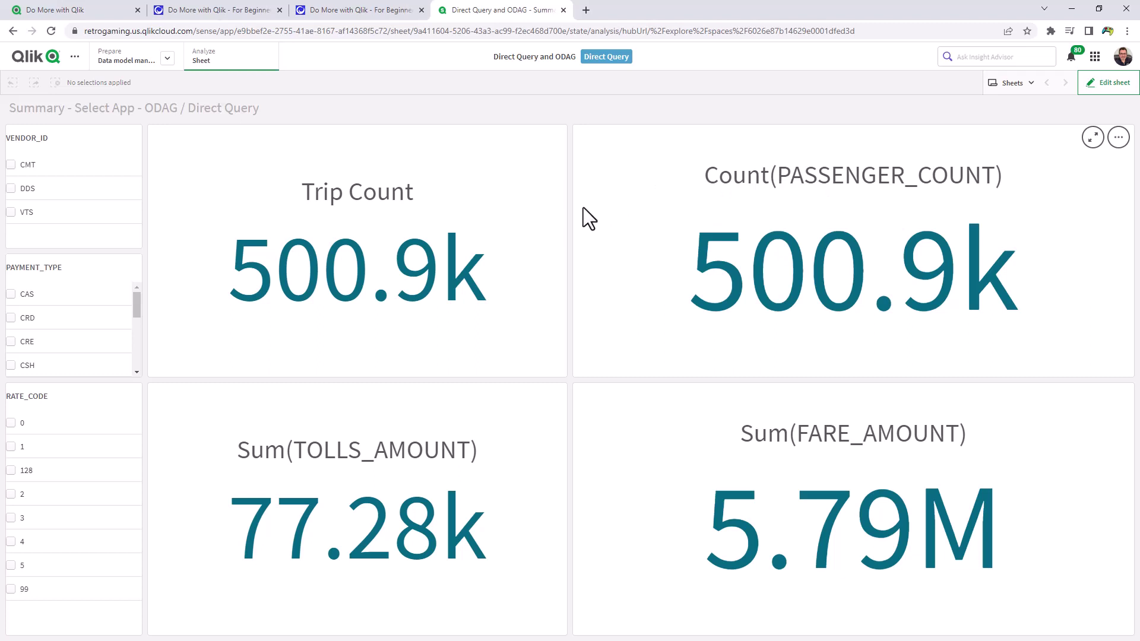
- Select vendor CMT, payment type CAS and rate code 1 in the filter panes
{"action": "left_click", "coordinate": [10, 164]}
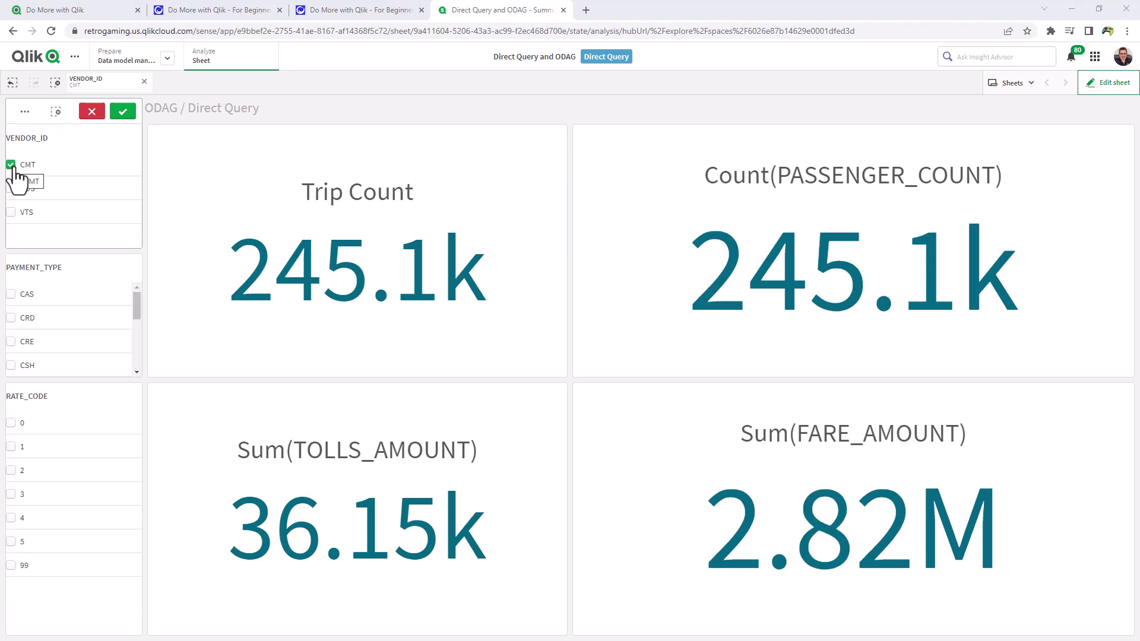
{"action": "left_click", "coordinate": [12, 297]}
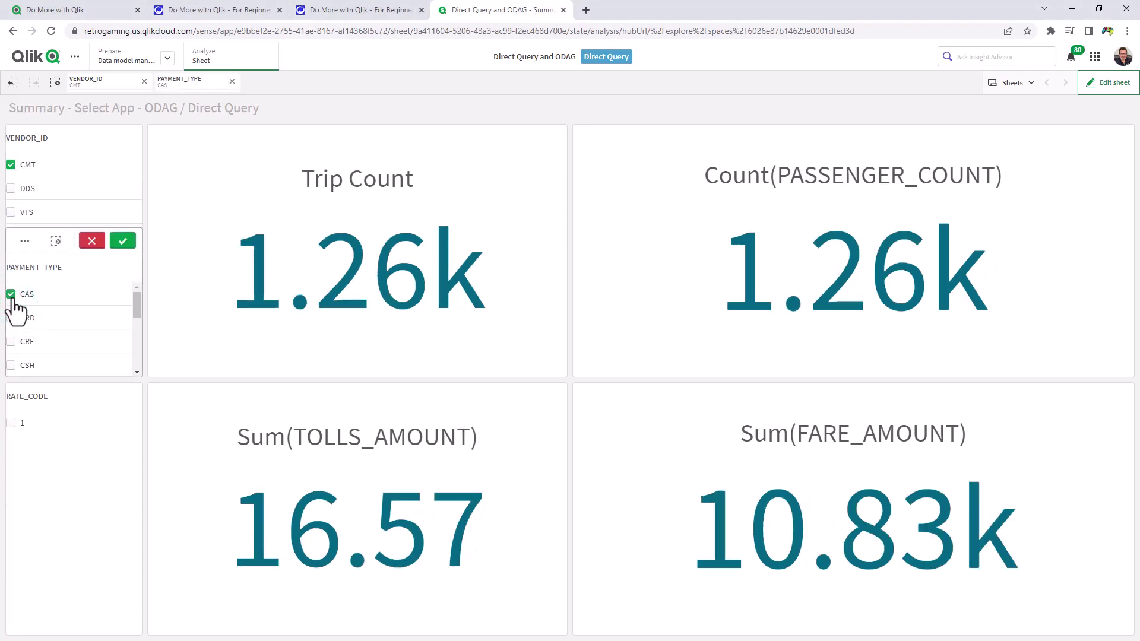
{"action": "left_click", "coordinate": [9, 424]}
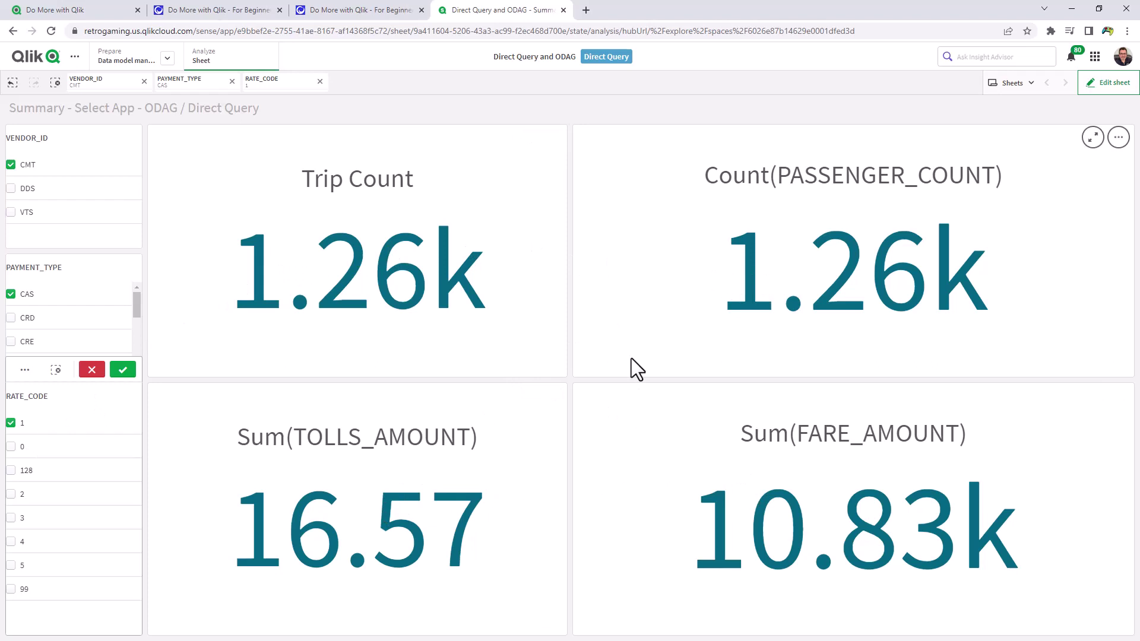
- Change the passenger KPI's aggregation from Count to Sum, showing Sum(PASSENGER_COUNT) 1.66k
{"action": "key", "text": "ctrl+e"}
{"action": "left_click", "coordinate": [900, 241]}
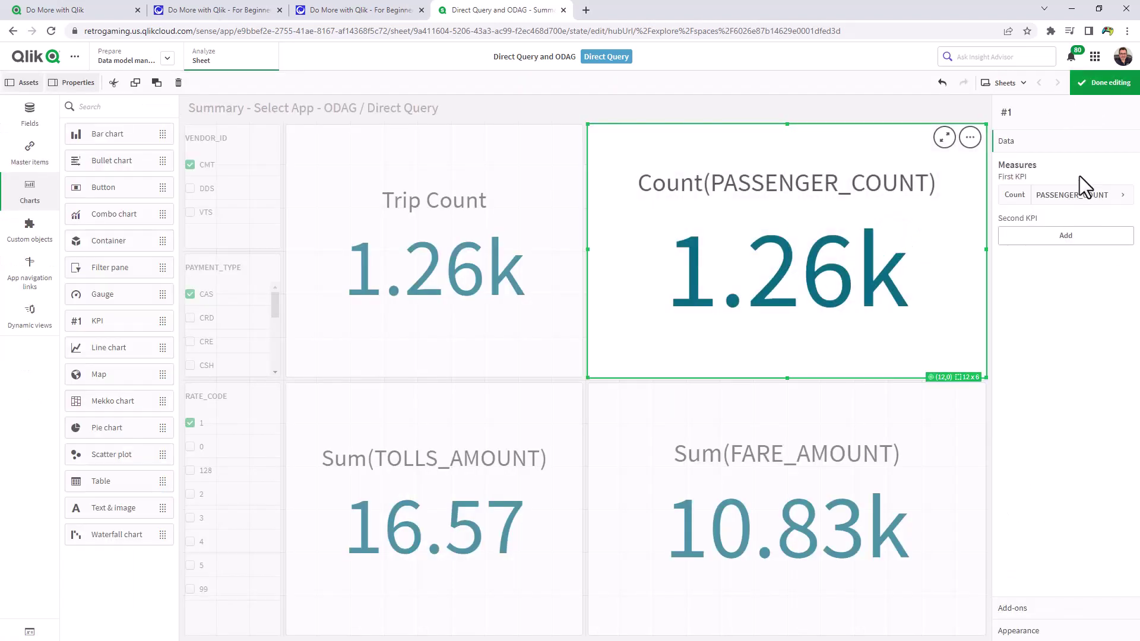
{"action": "left_click", "coordinate": [1016, 196]}
{"action": "left_click", "coordinate": [1017, 224]}
{"action": "left_click", "coordinate": [1098, 83]}
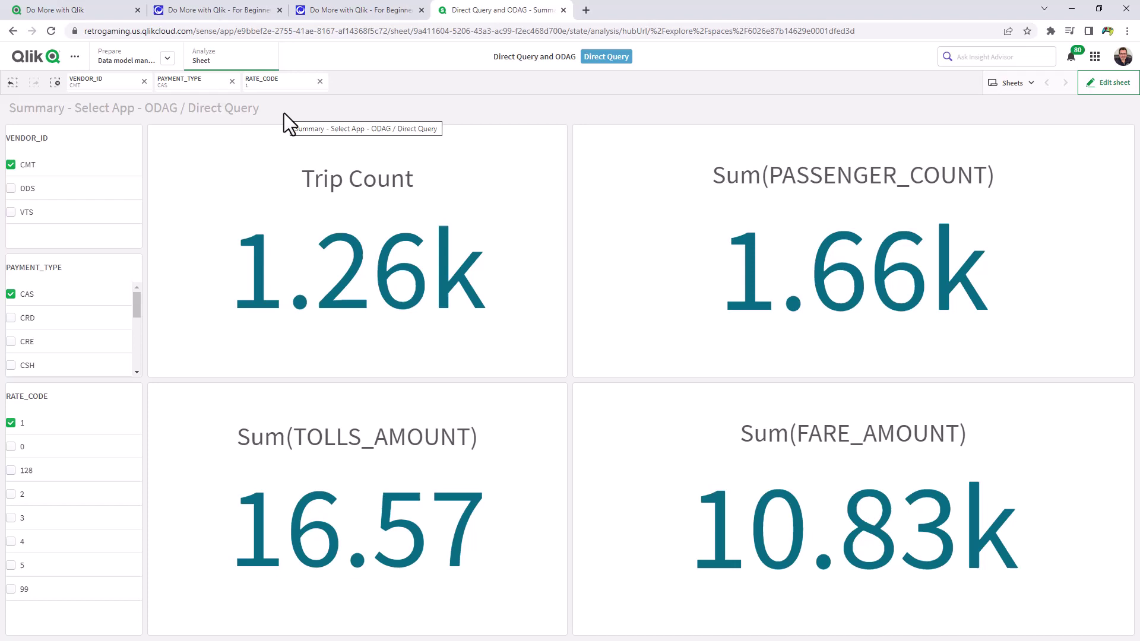
- Generate the on-demand template app Direct Query and ODAG_on_demand with ODAG bindings in its script
{"action": "left_click", "coordinate": [76, 57]}
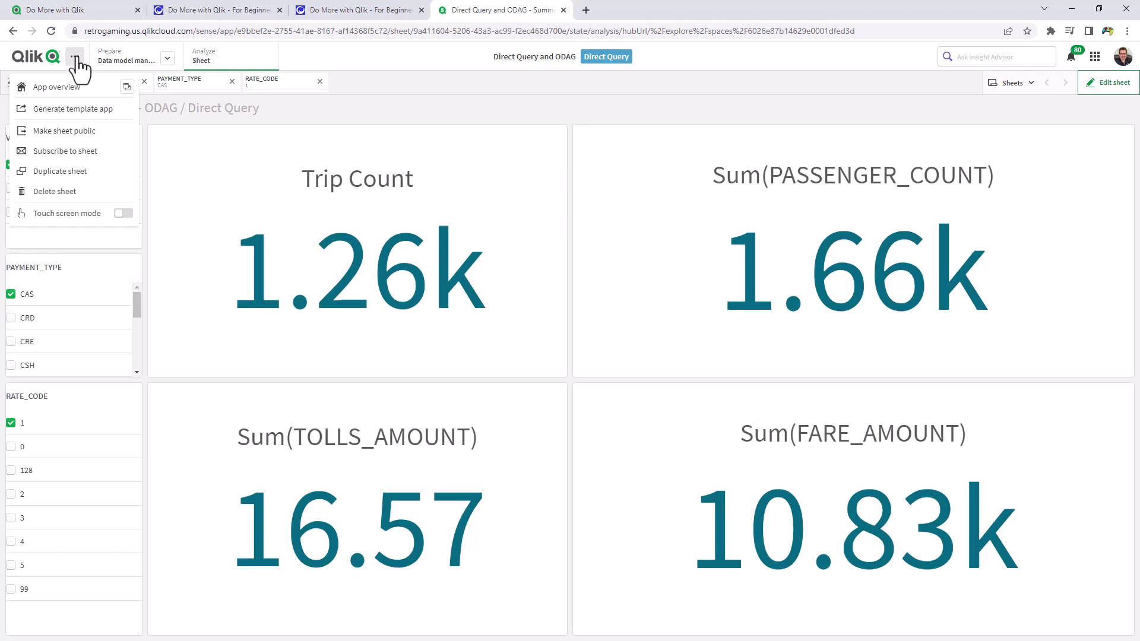
{"action": "left_click", "coordinate": [87, 112]}
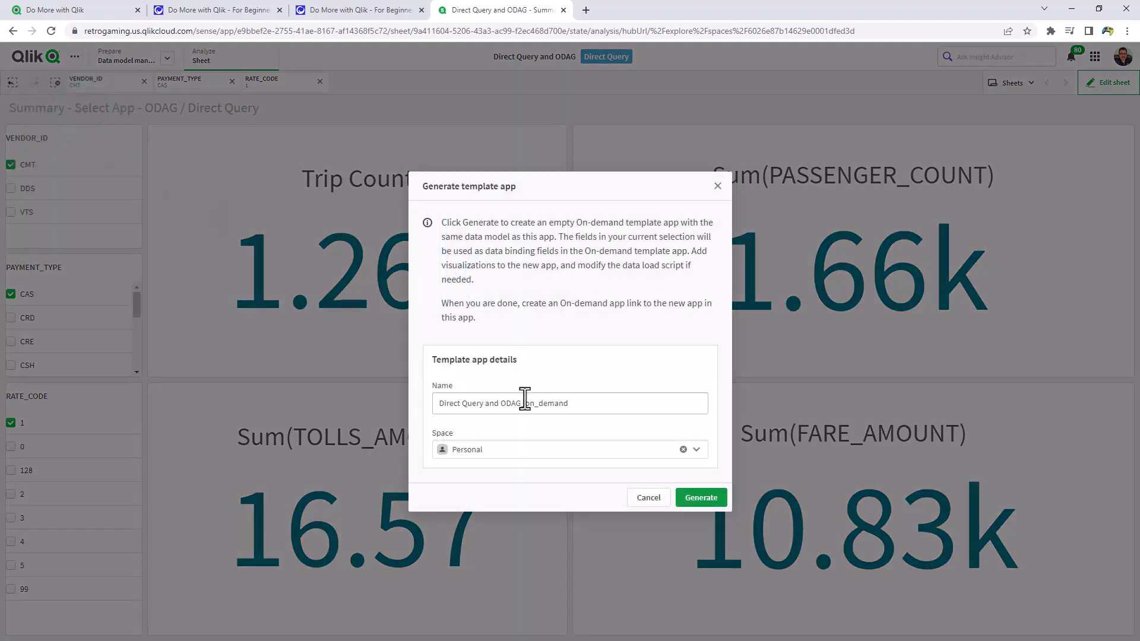
{"action": "left_click", "coordinate": [701, 498]}
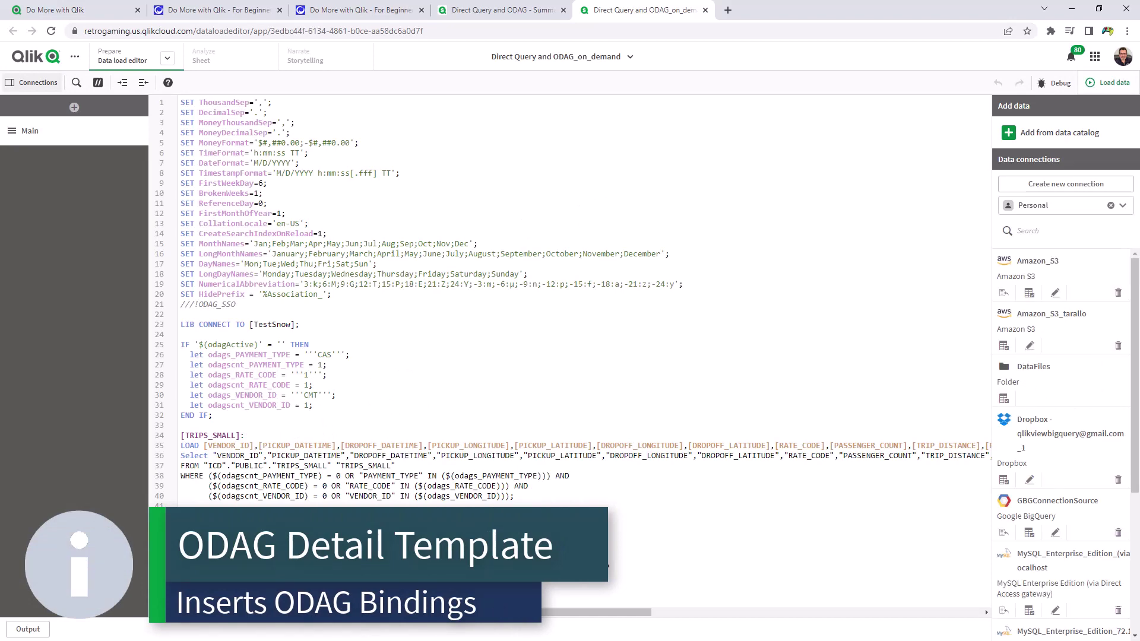
- Load the template app's data and add Count(PICKUP_DATETIME) and Sum(TOTAL_AMOUNT) KPIs to its sheet
{"action": "left_click", "coordinate": [1108, 83]}
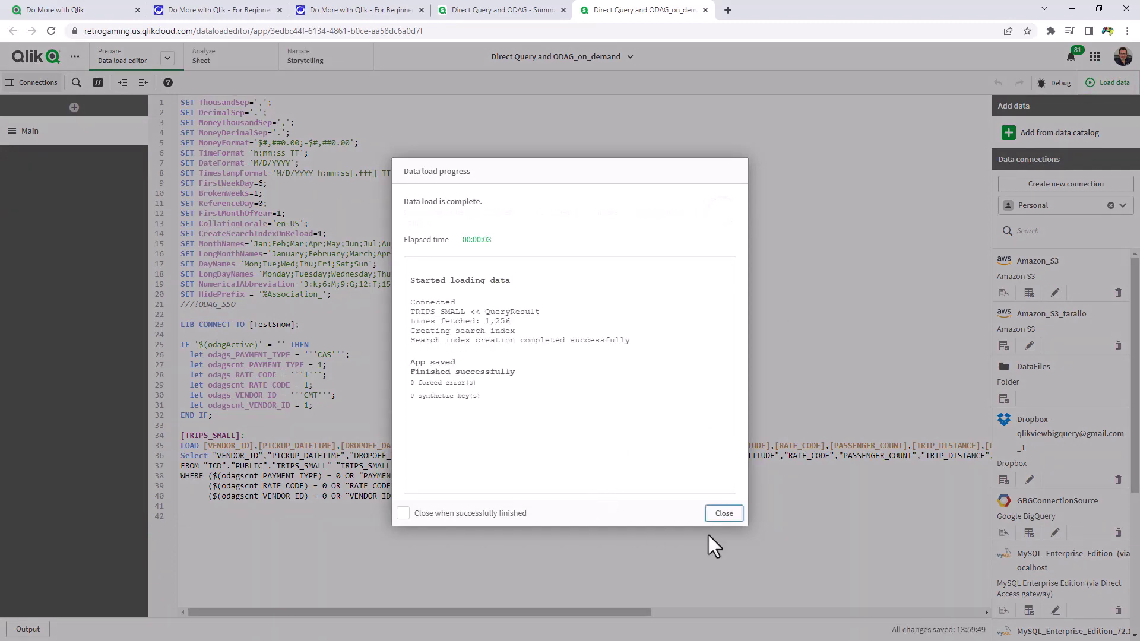
{"action": "left_click", "coordinate": [721, 513]}
{"action": "left_click", "coordinate": [203, 63]}
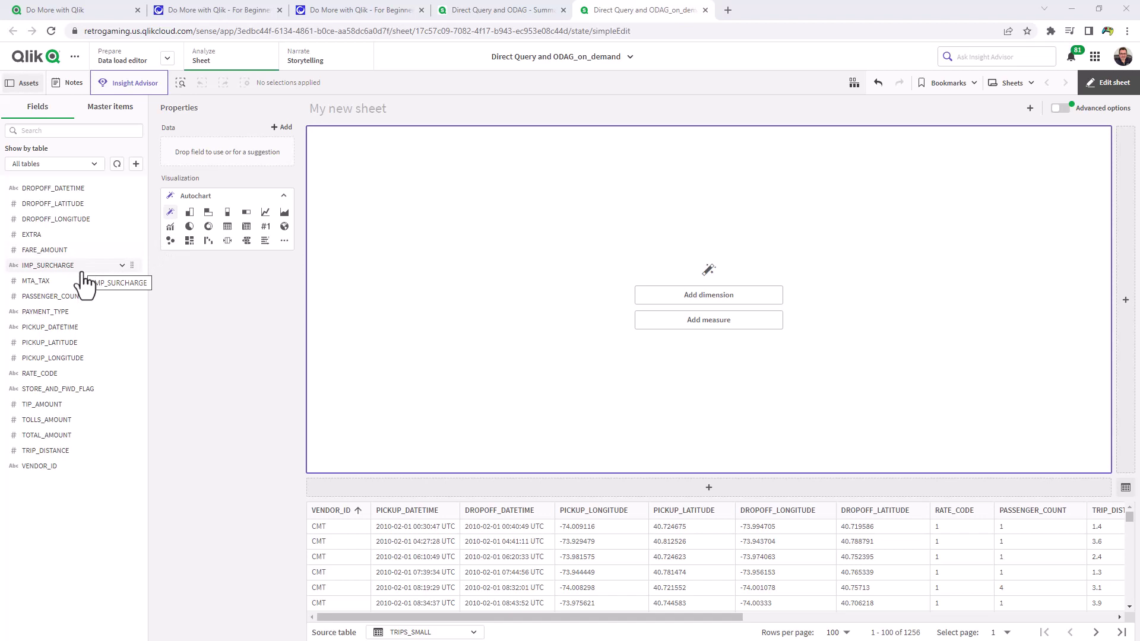
{"action": "left_click", "coordinate": [75, 327]}
{"action": "left_click_drag", "start_coordinate": [77, 338], "coordinate": [721, 320]}
{"action": "left_click", "coordinate": [1126, 300]}
{"action": "left_click", "coordinate": [746, 487]}
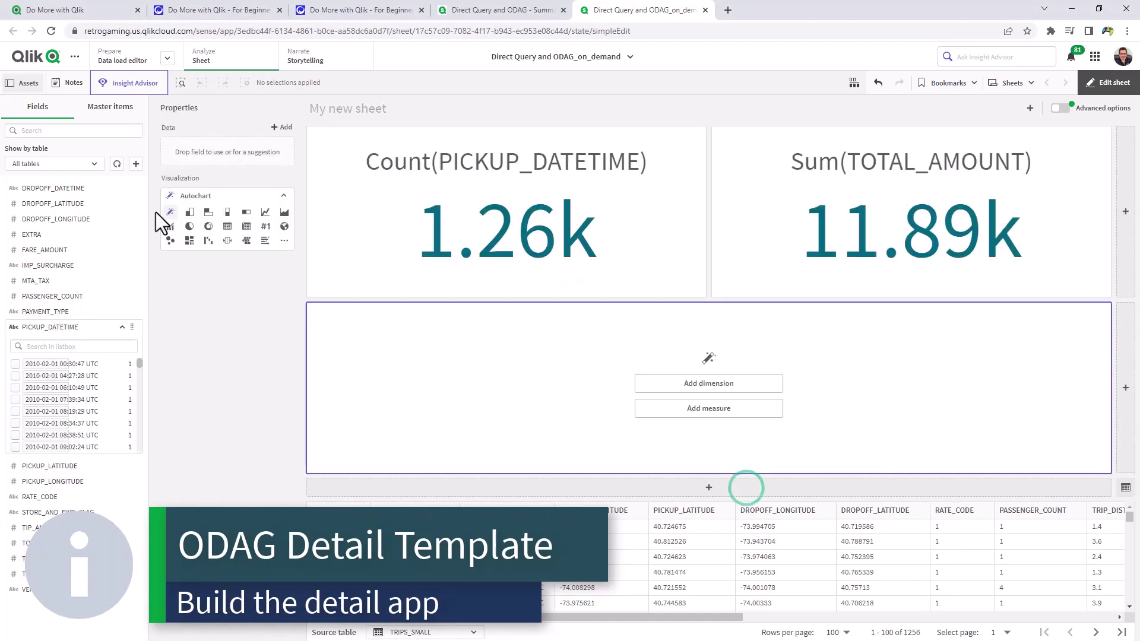
- Add a table with VENDOR_ID, PAYMENT_TYPE, RATE_CODE, PICKUP_DATETIME, Sum(TOLLS_AMOUNT) and Sum(TOTAL_AMOUNT) columns
{"action": "left_click", "coordinate": [228, 227]}
{"action": "double_click", "coordinate": [28, 589]}
{"action": "double_click", "coordinate": [46, 312]}
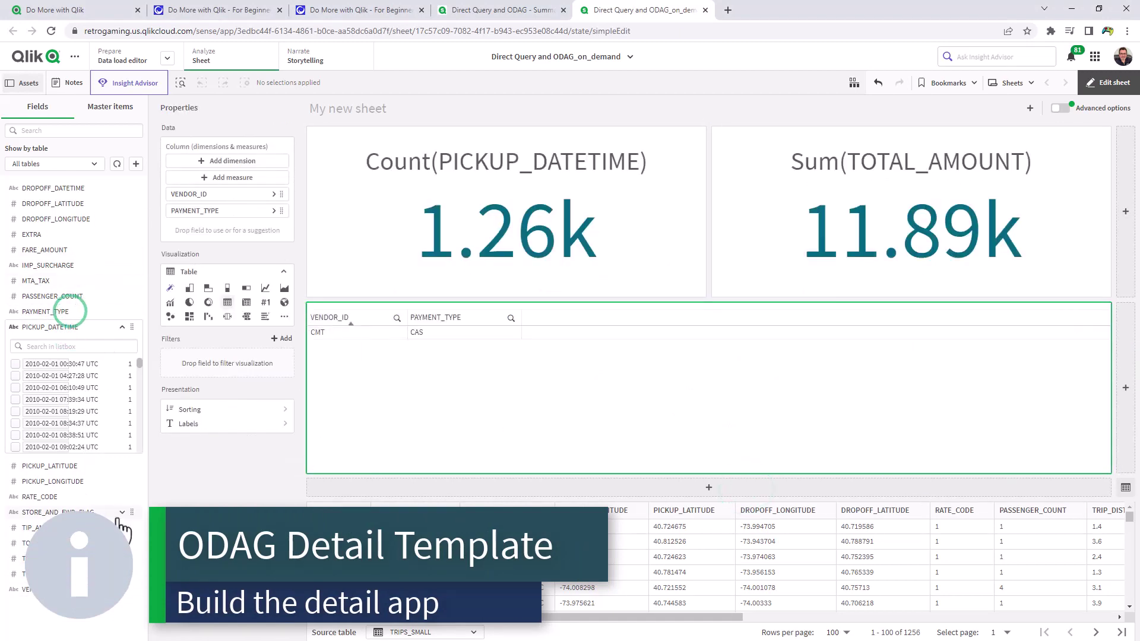
{"action": "double_click", "coordinate": [40, 497]}
{"action": "double_click", "coordinate": [50, 327]}
{"action": "double_click", "coordinate": [27, 543]}
{"action": "double_click", "coordinate": [27, 558]}
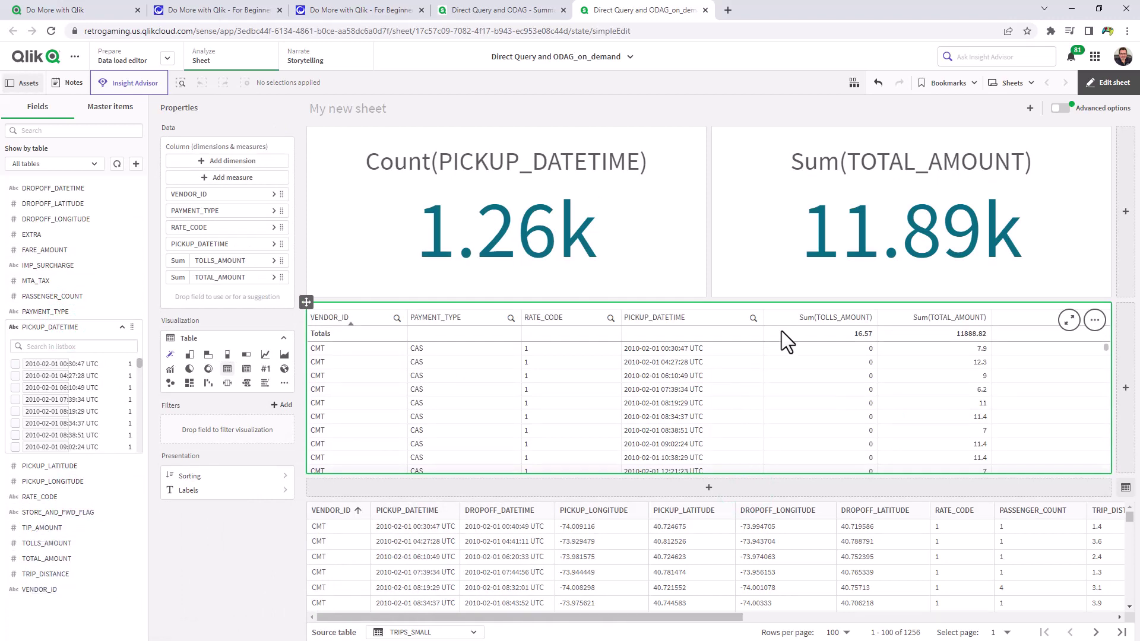
- Back in the Summary app, clear all selections and edit the sheet with the PASSENGER_COUNT KPI selected
{"action": "left_click", "coordinate": [511, 14]}
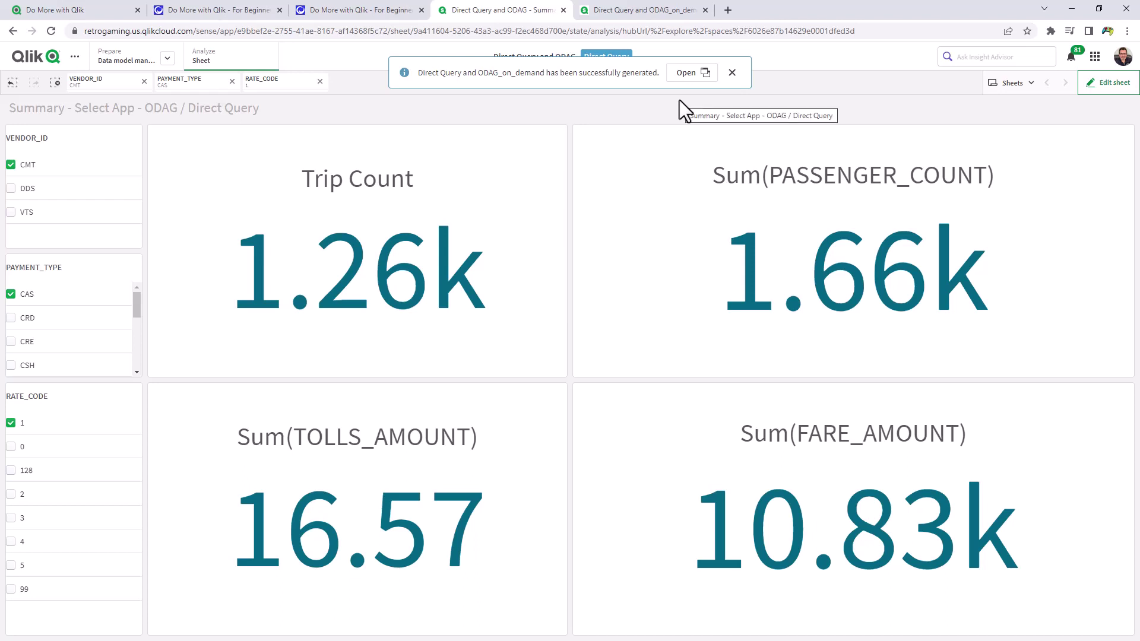
{"action": "left_click", "coordinate": [55, 83]}
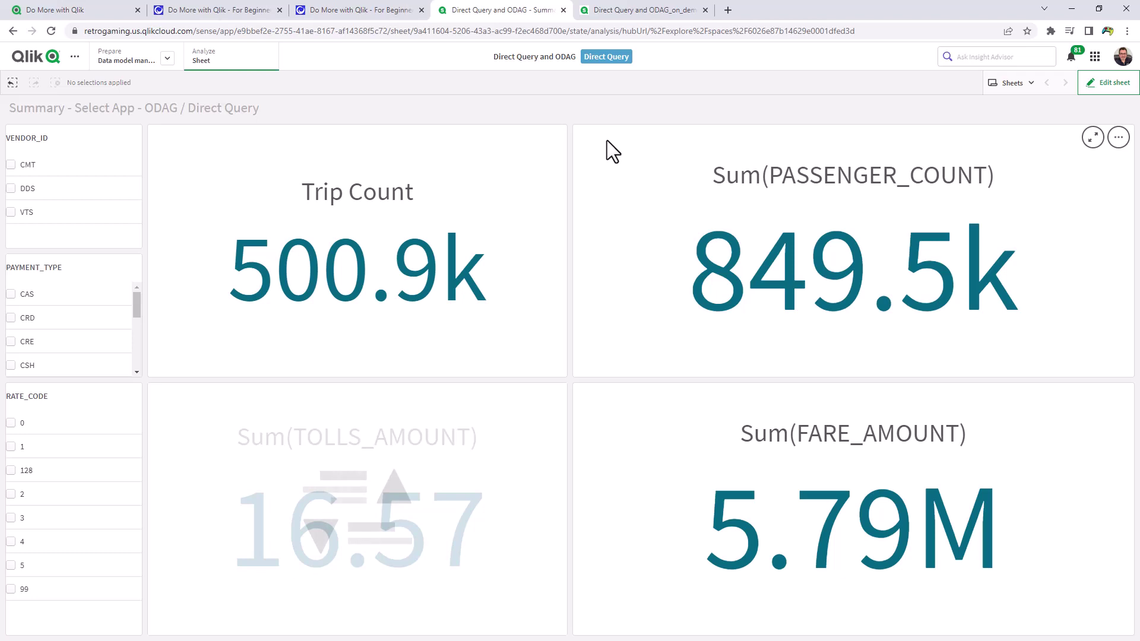
{"action": "left_click", "coordinate": [1108, 83]}
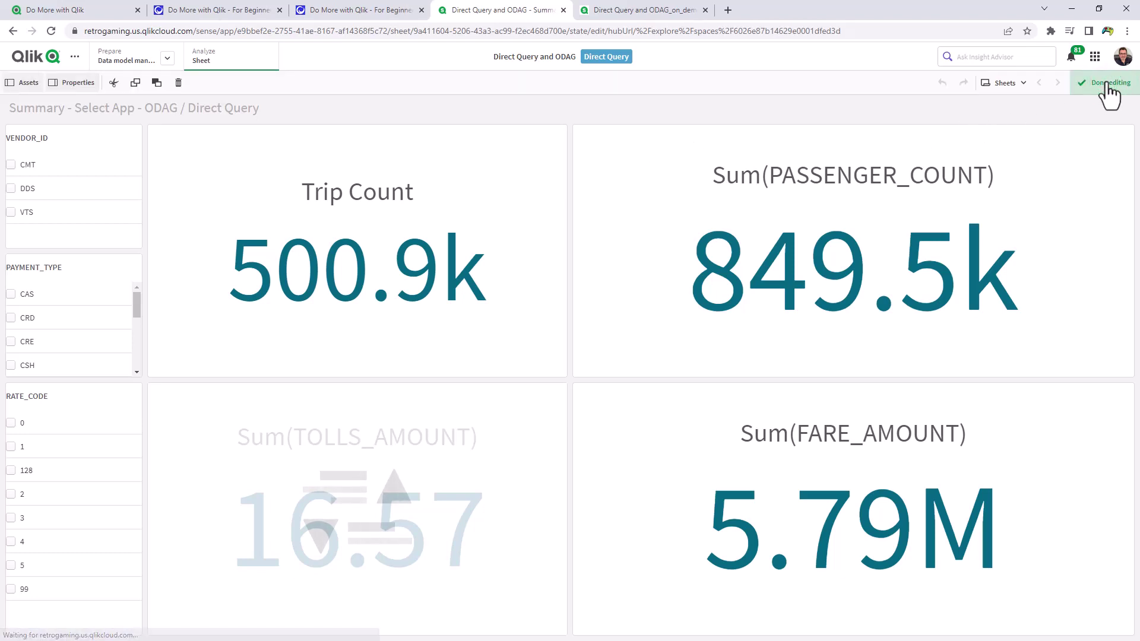
{"action": "left_click", "coordinate": [668, 155]}
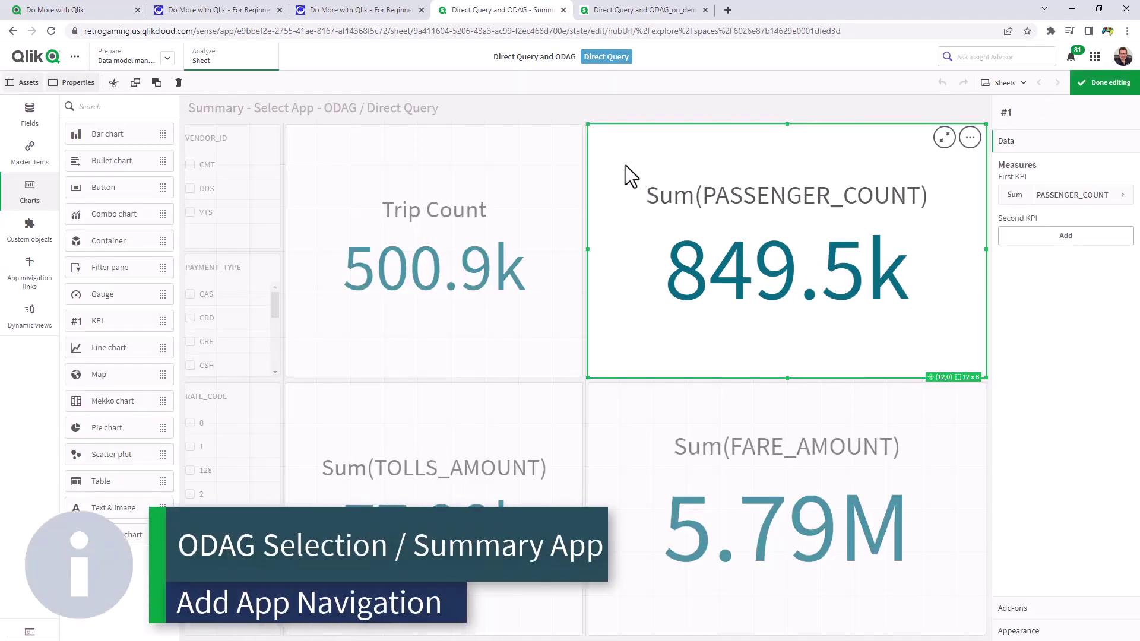
- Create an on-demand navigation link Trip Detail App using the Direct Query and ODAG_on_demand template
{"action": "left_click", "coordinate": [37, 279]}
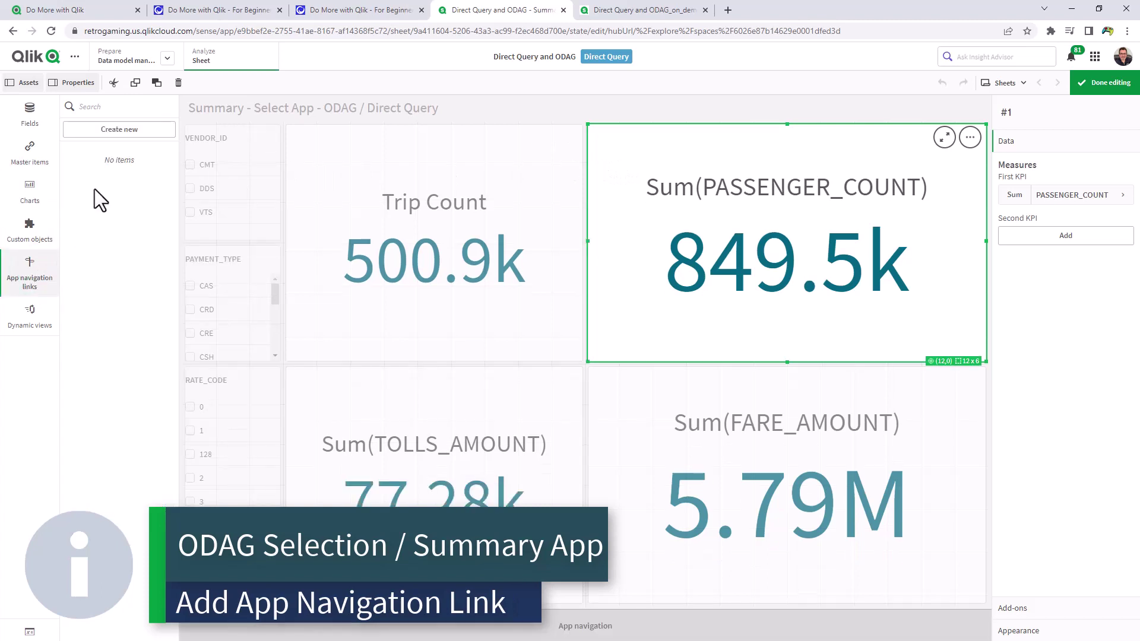
{"action": "left_click", "coordinate": [133, 137]}
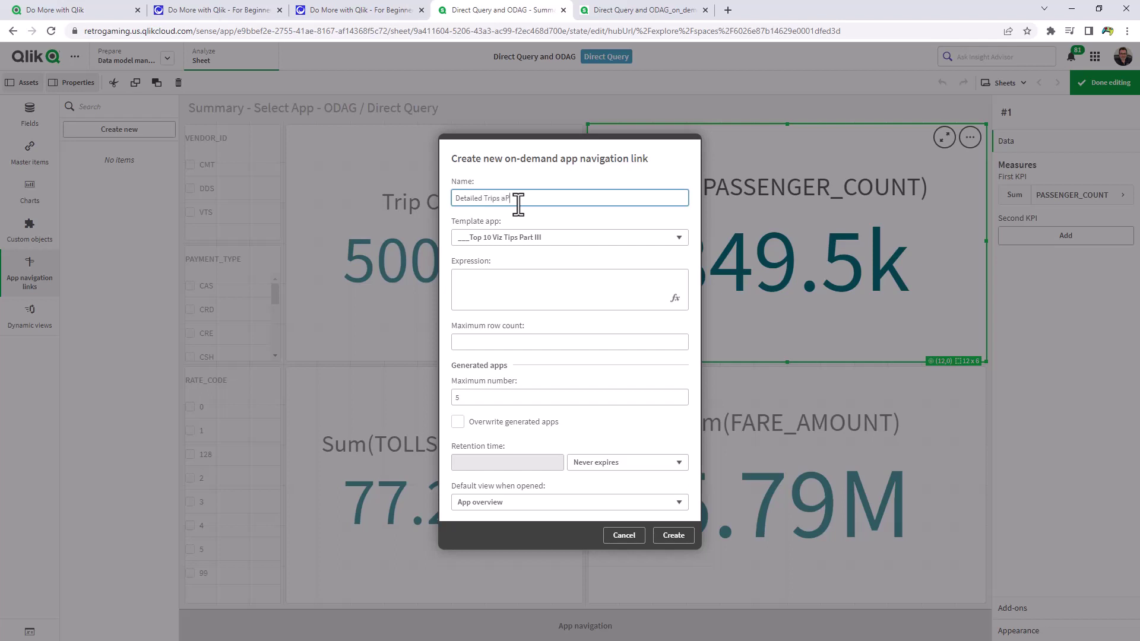
{"action": "left_click", "coordinate": [558, 237]}
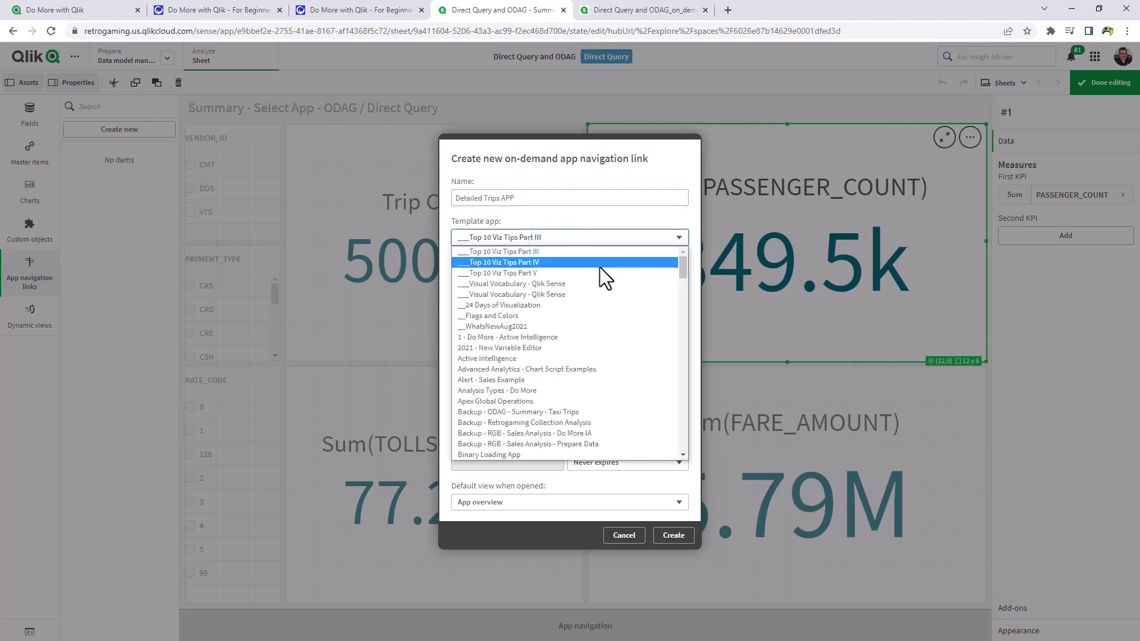
{"action": "left_click_drag", "start_coordinate": [683, 265], "coordinate": [682, 317]}
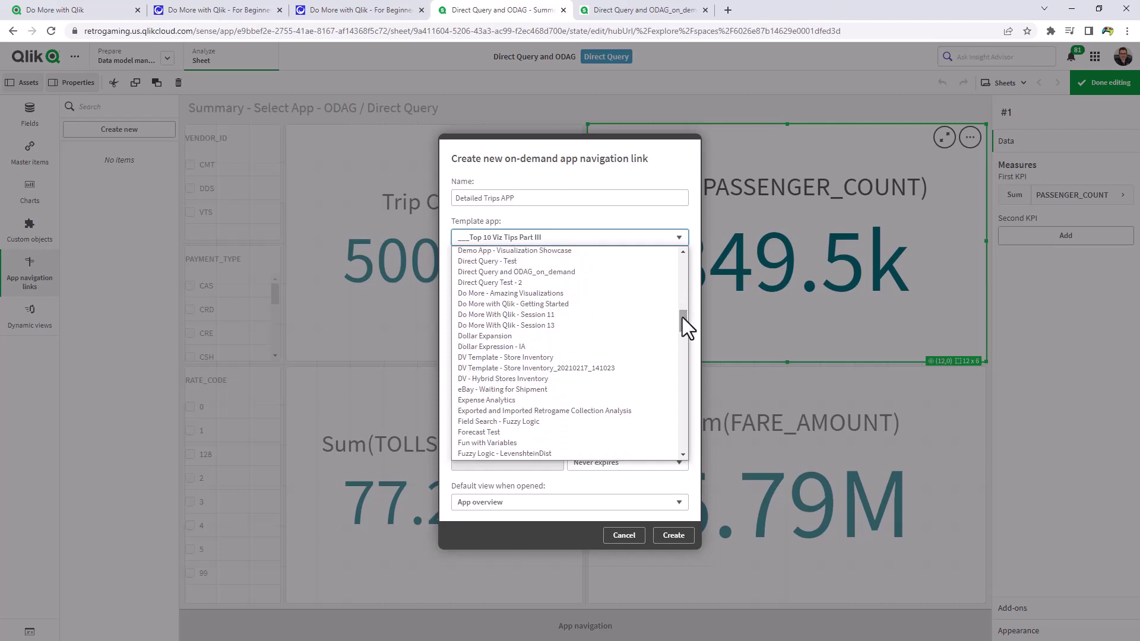
{"action": "left_click", "coordinate": [587, 271]}
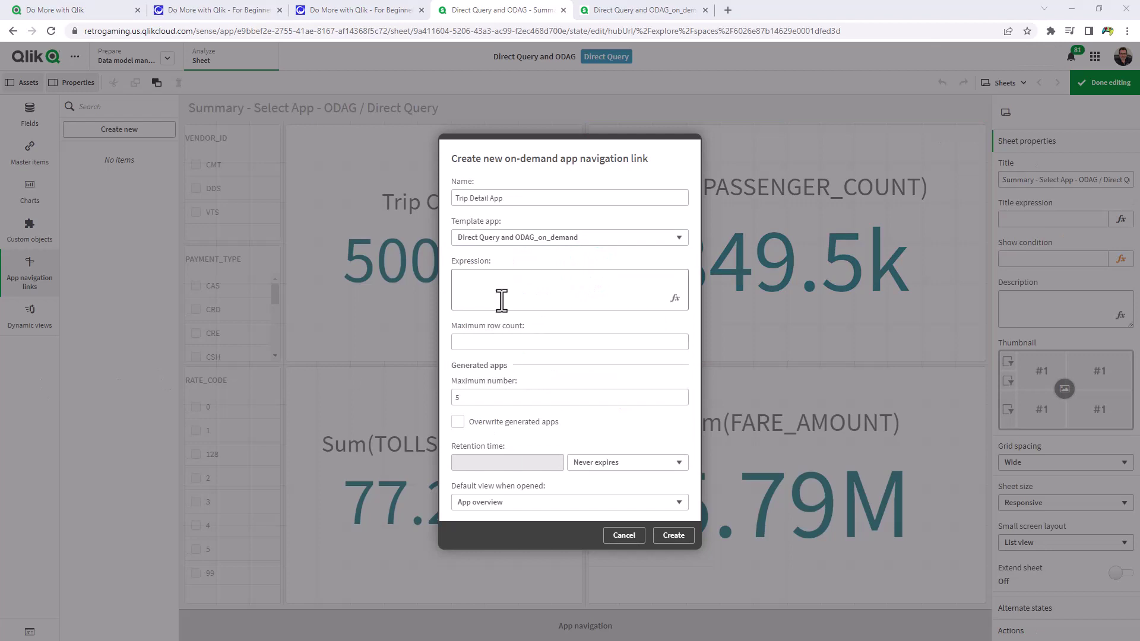
{"action": "left_click", "coordinate": [504, 291]}
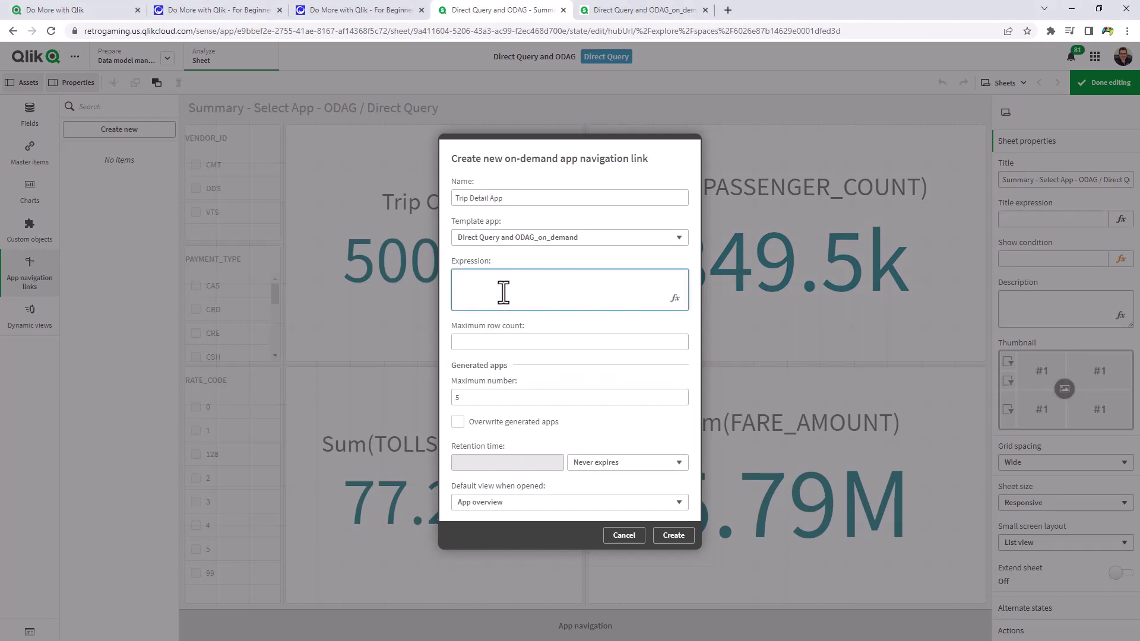
- Set the navigation link's expression to count(PICKUP_DATETIME) in the expression editor and apply it
{"action": "left_click", "coordinate": [675, 298]}
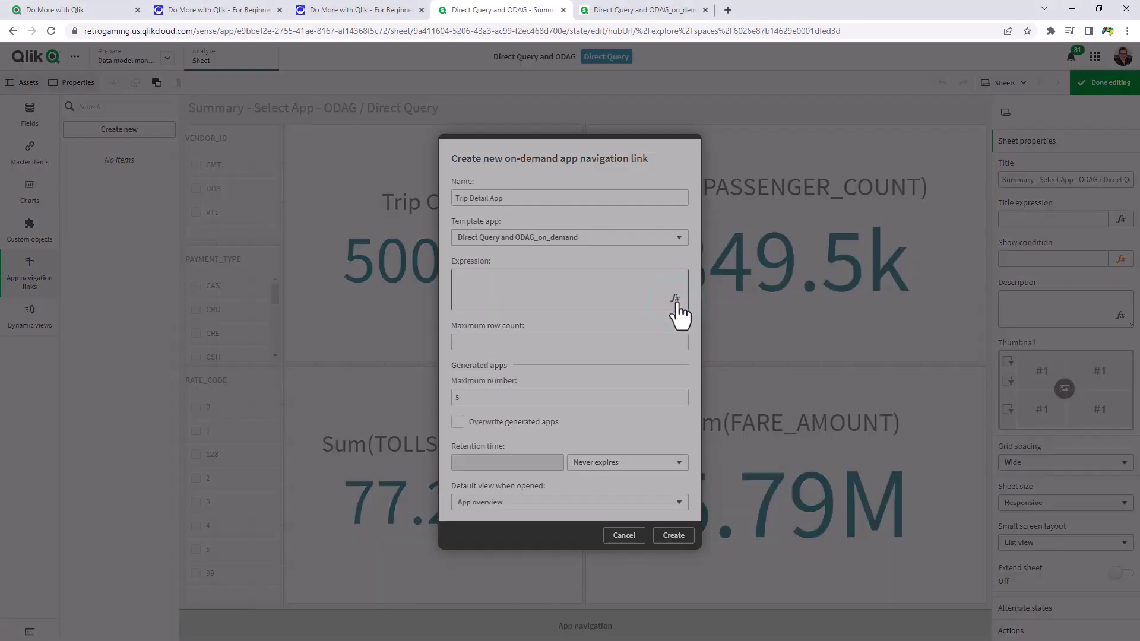
{"action": "type", "text": "count"}
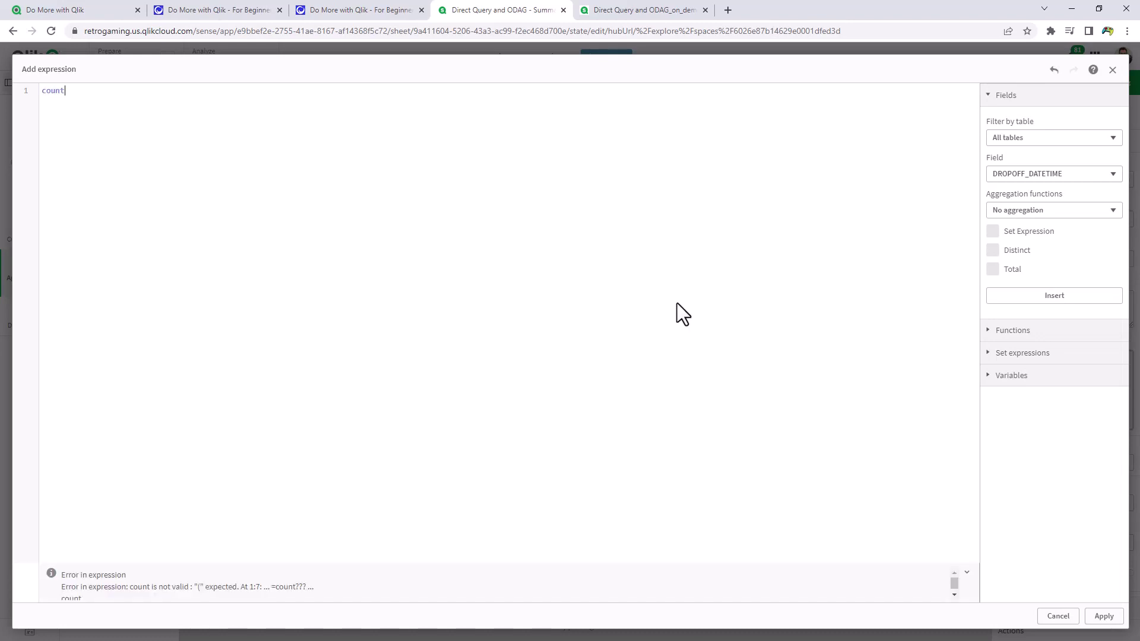
{"action": "type", "text": "("}
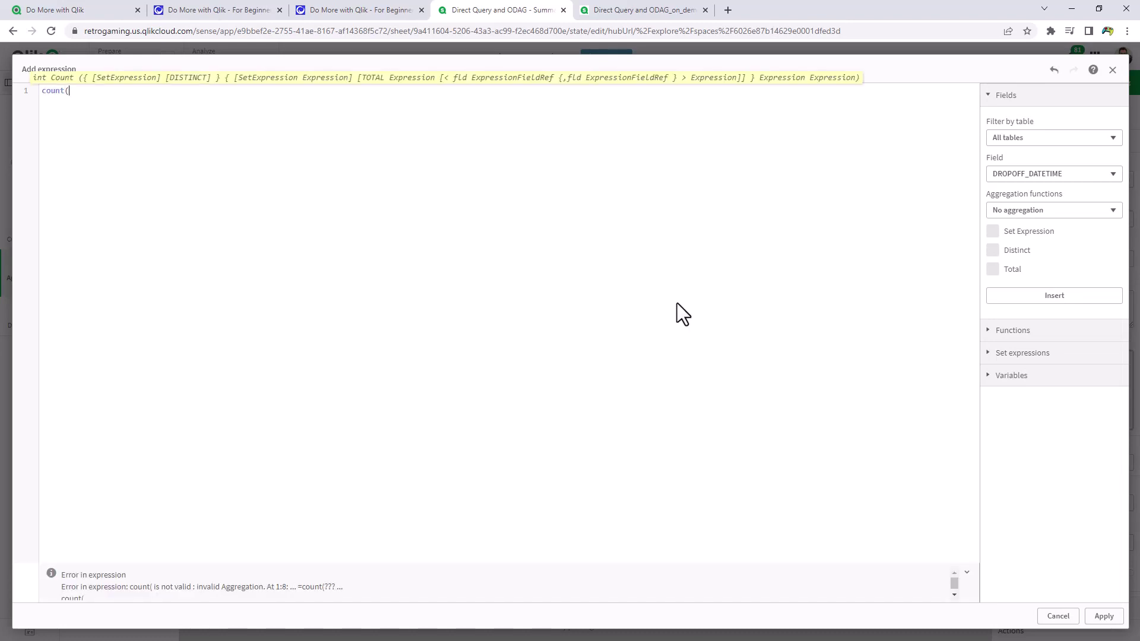
{"action": "left_click", "coordinate": [1039, 174]}
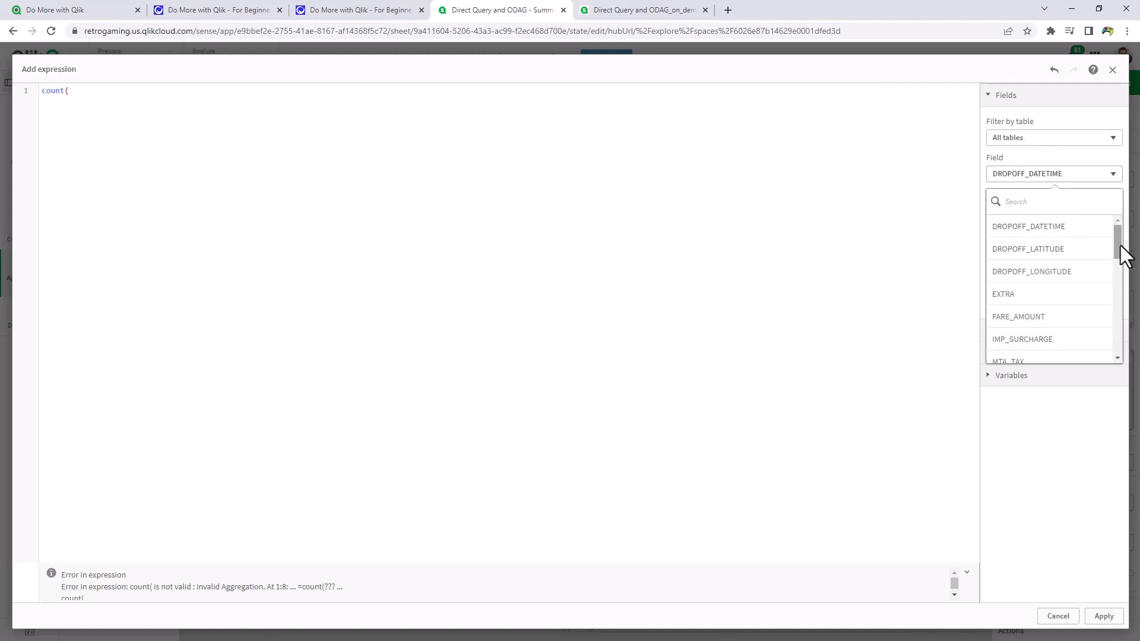
{"action": "left_click_drag", "start_coordinate": [1119, 245], "coordinate": [1120, 263]}
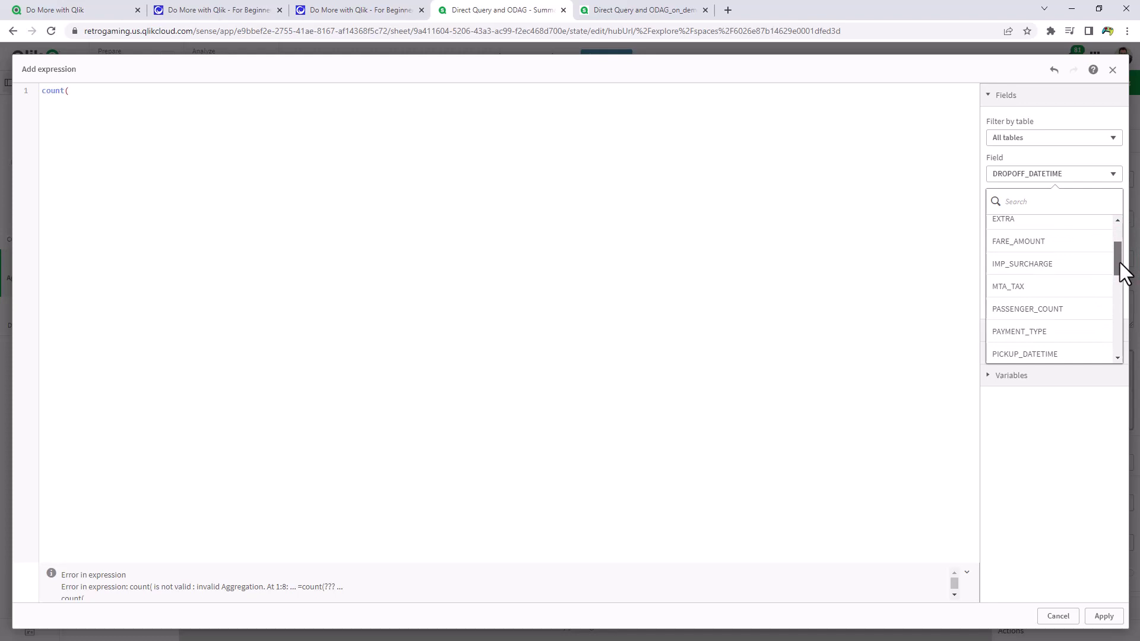
{"action": "left_click_drag", "start_coordinate": [1120, 262], "coordinate": [1078, 298]}
{"action": "left_click", "coordinate": [1063, 317]}
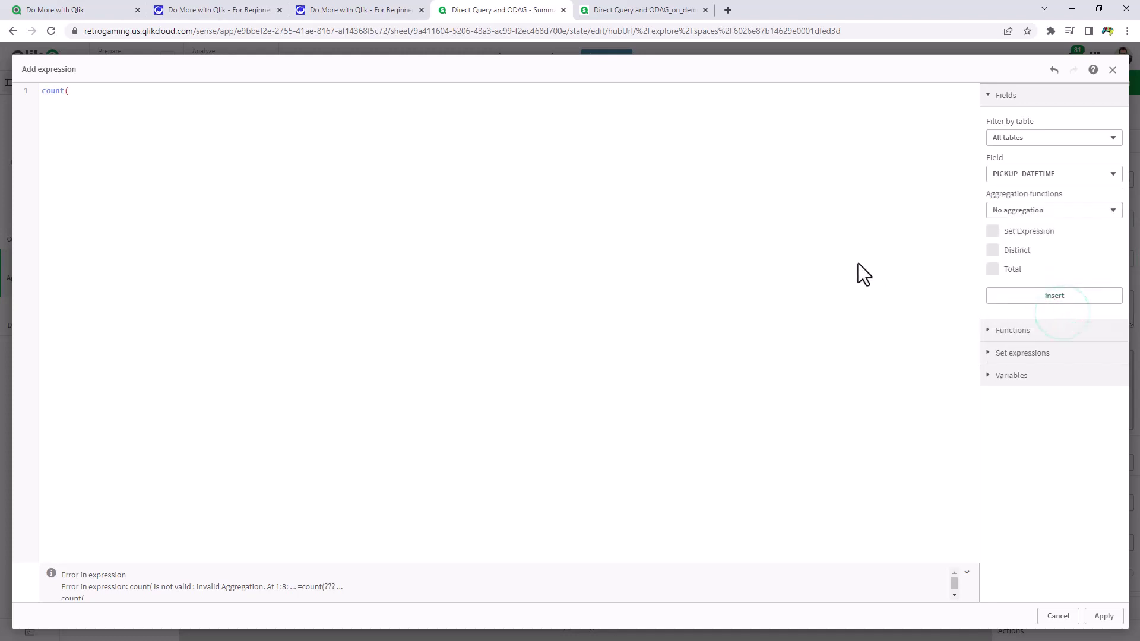
{"action": "left_click", "coordinate": [1037, 296]}
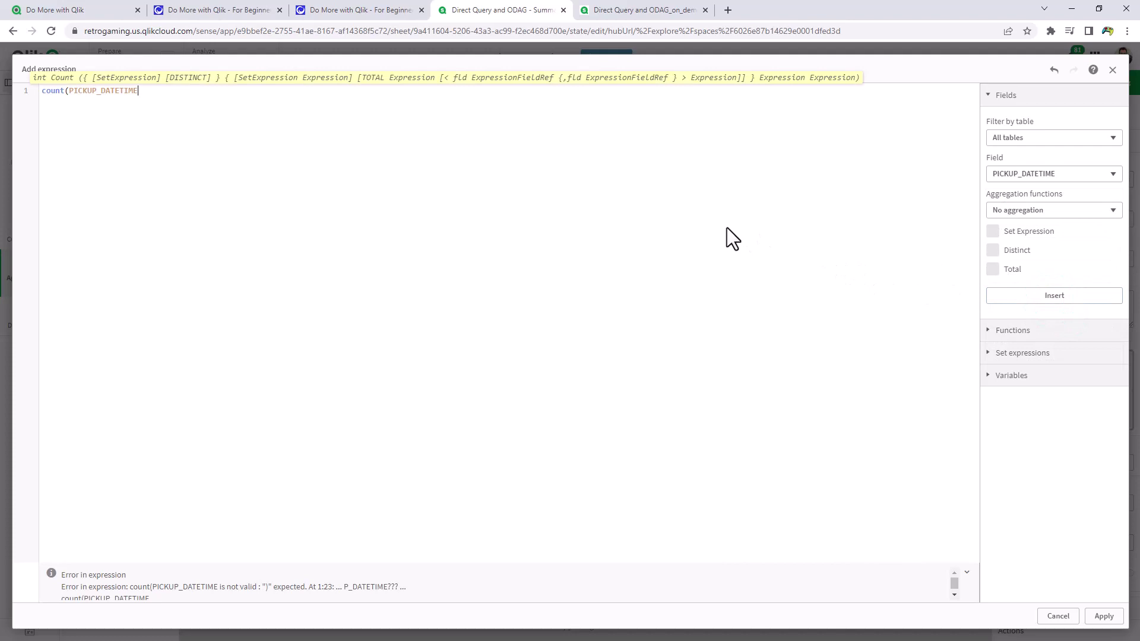
{"action": "type", "text": ")"}
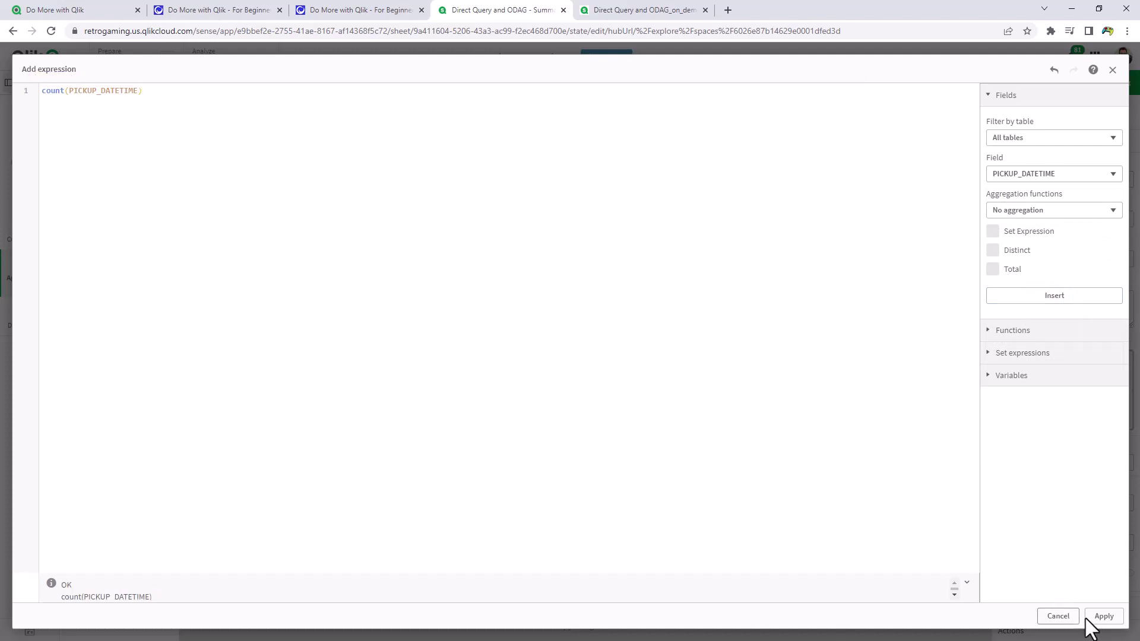
{"action": "left_click", "coordinate": [1103, 616]}
- Set maximum row count to 2000, create the Trip Detail App link, and place it on the sheet
{"action": "left_click", "coordinate": [521, 334]}
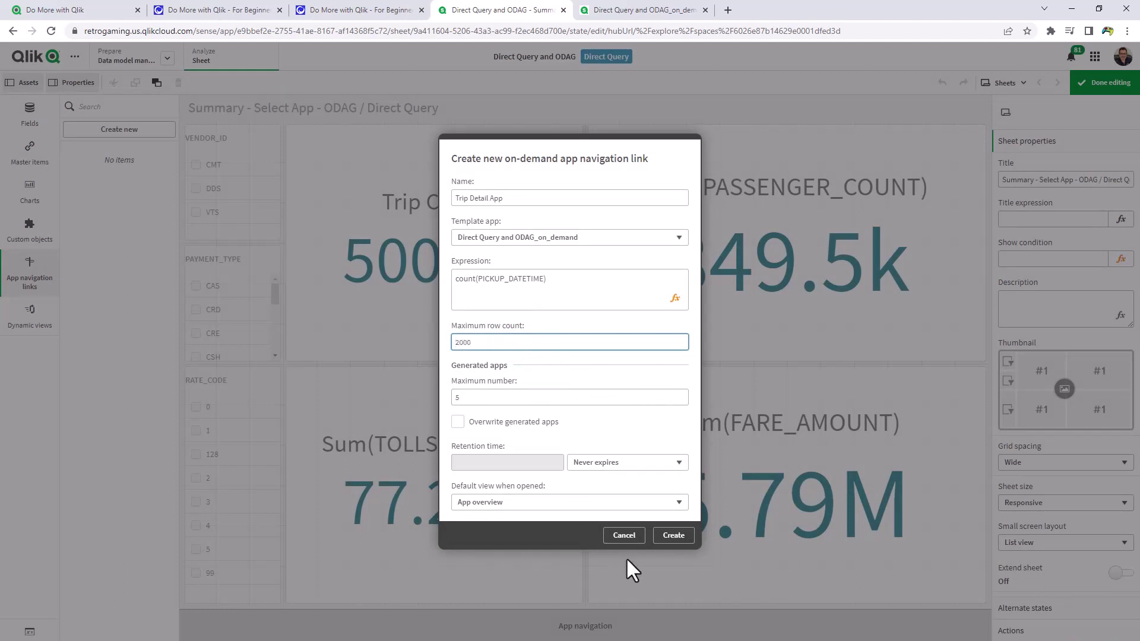
{"action": "left_click", "coordinate": [673, 535]}
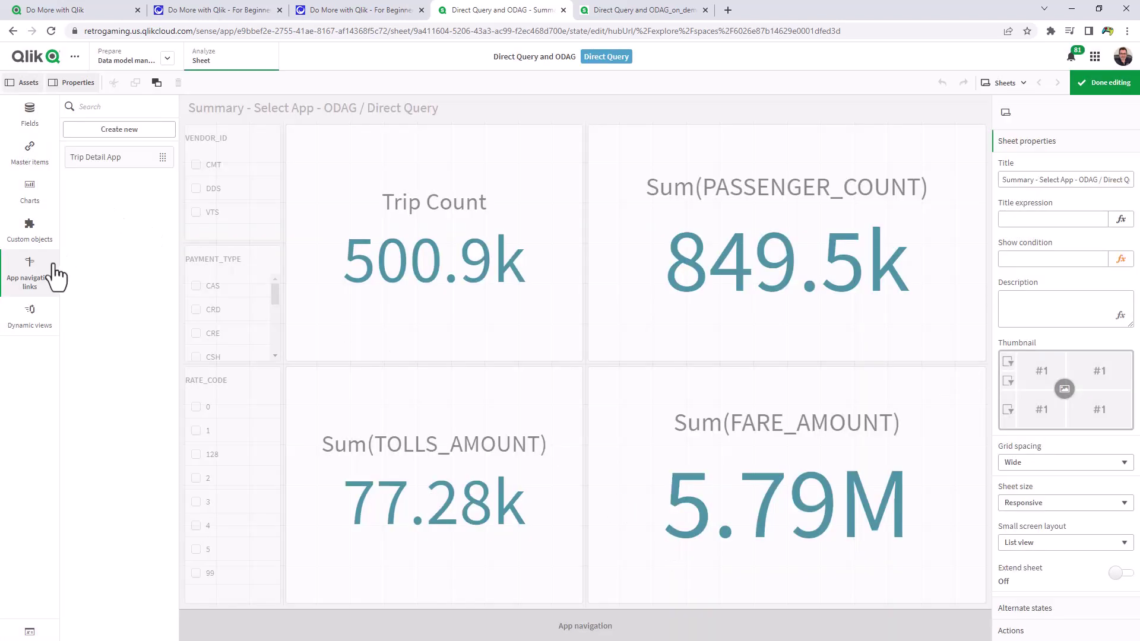
{"action": "left_click_drag", "start_coordinate": [110, 158], "coordinate": [267, 632]}
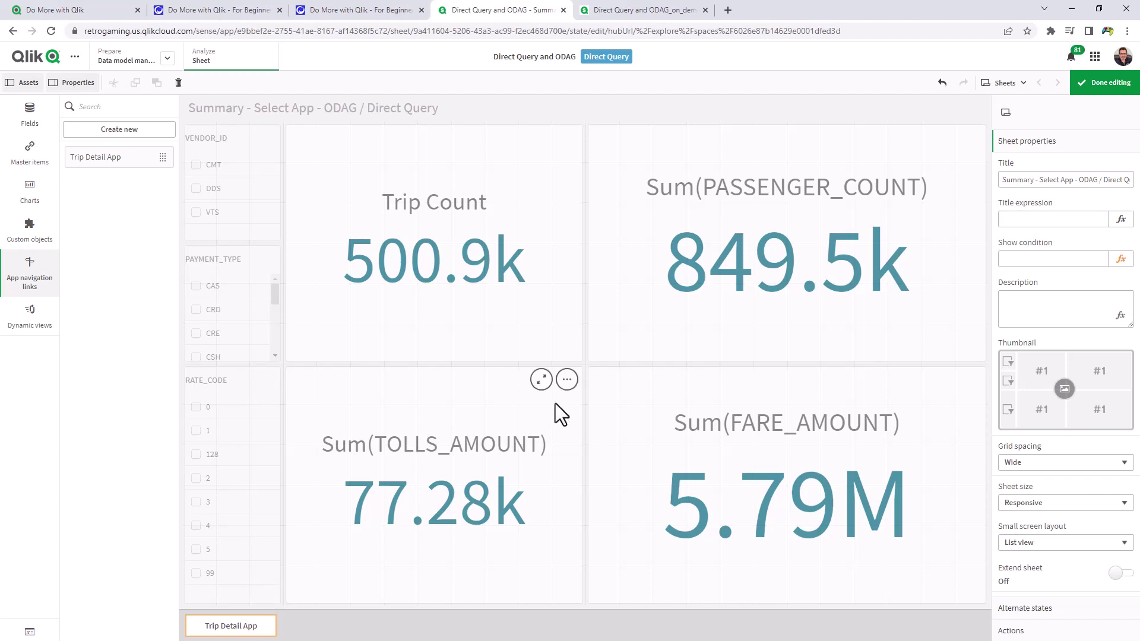
- Leave edit mode, filter the sheet to vendor DDS (4.22k trips), and open the Trip Detail App panel
{"action": "left_click", "coordinate": [1095, 85]}
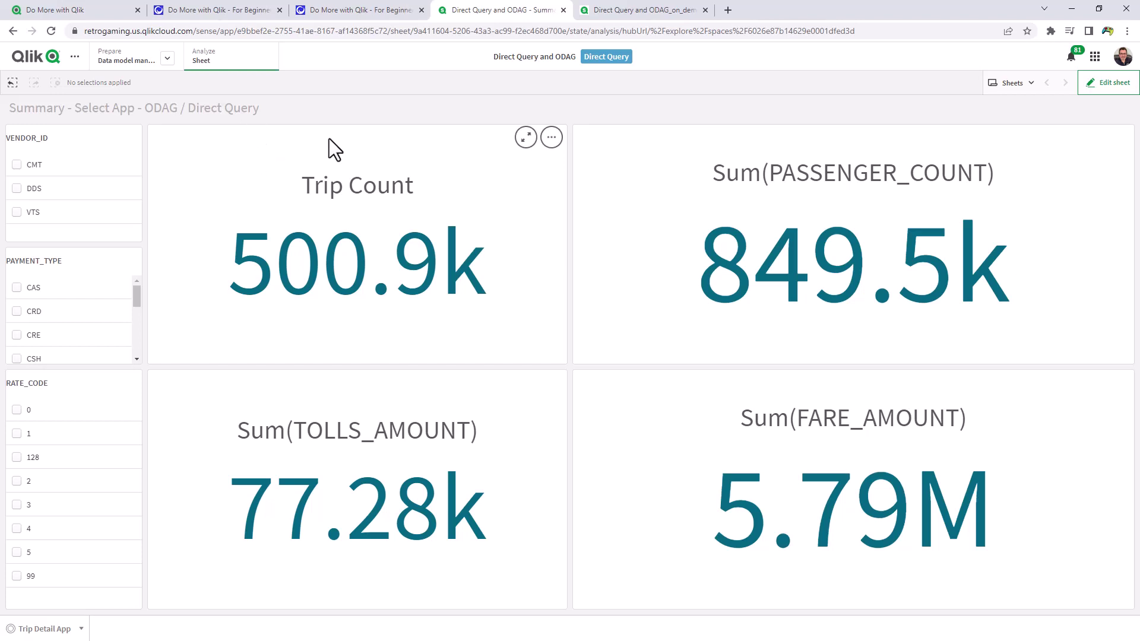
{"action": "left_click", "coordinate": [17, 169]}
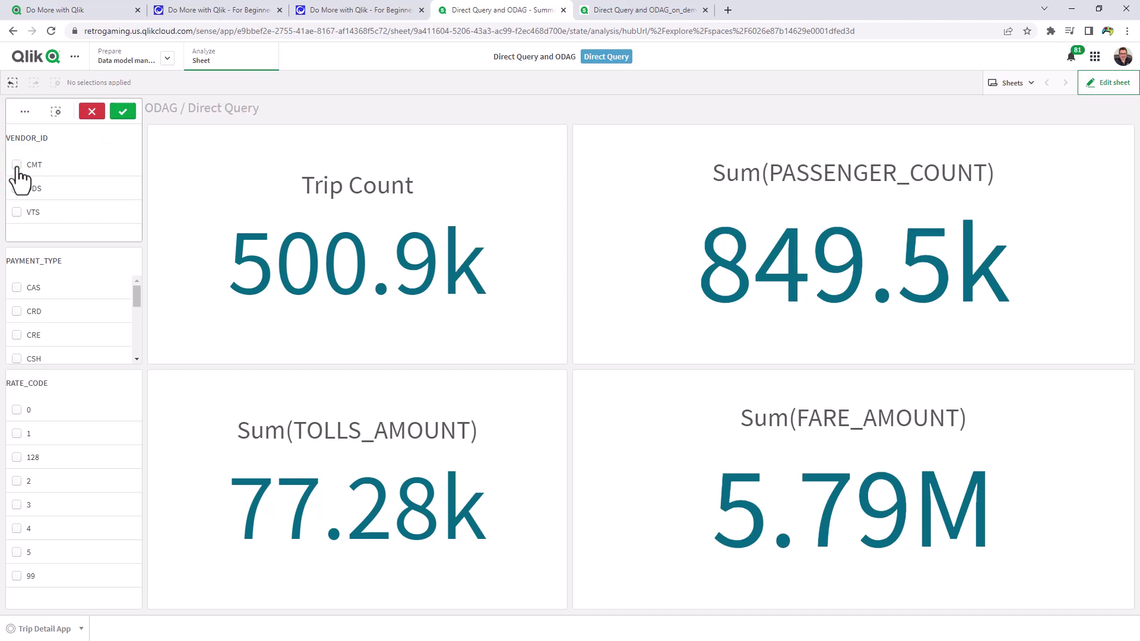
{"action": "left_click", "coordinate": [16, 189]}
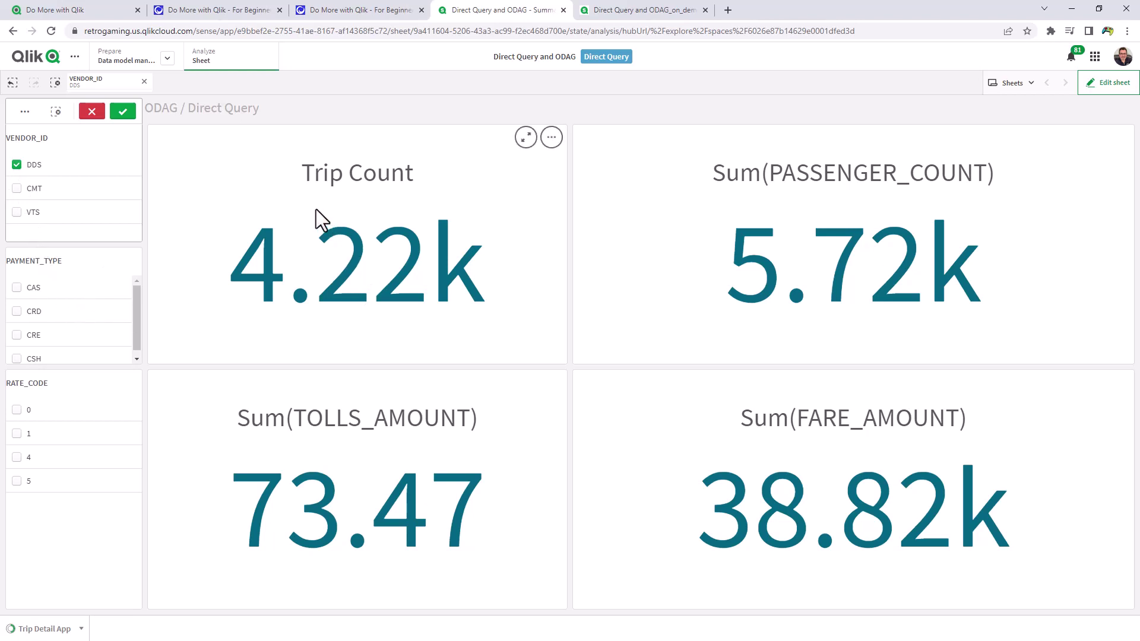
{"action": "left_click", "coordinate": [16, 164]}
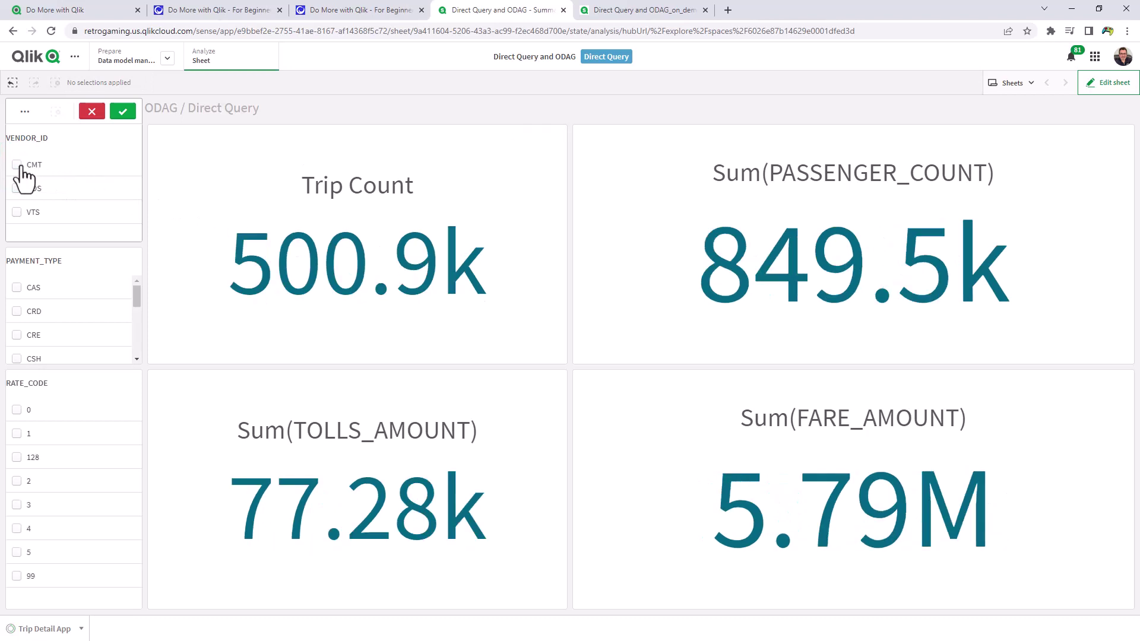
{"action": "left_click", "coordinate": [17, 189]}
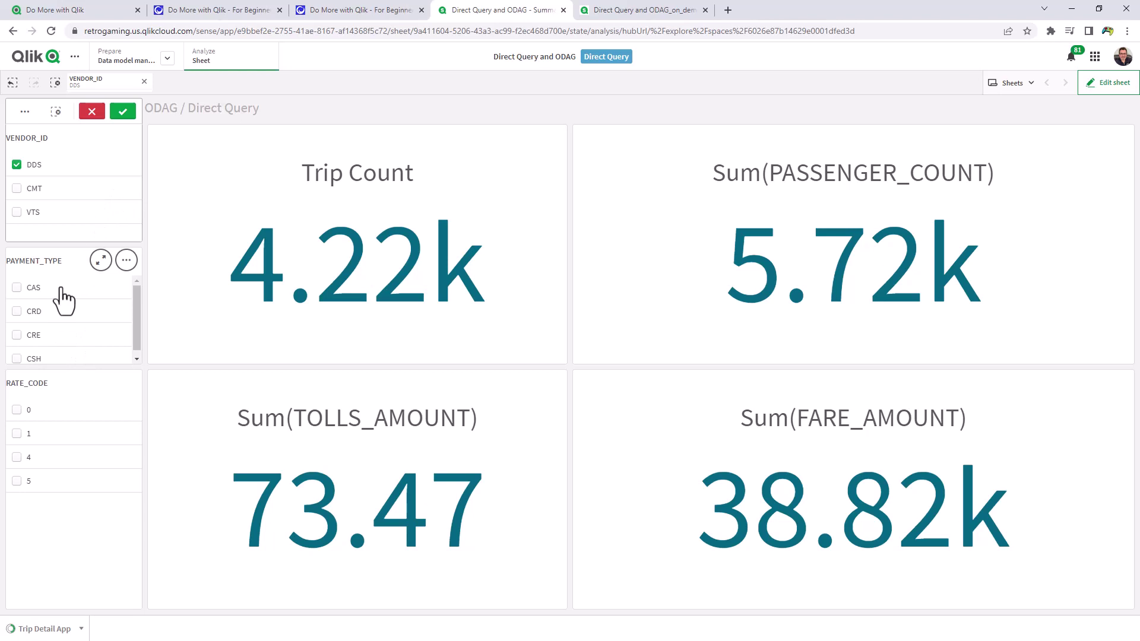
{"action": "left_click", "coordinate": [122, 112]}
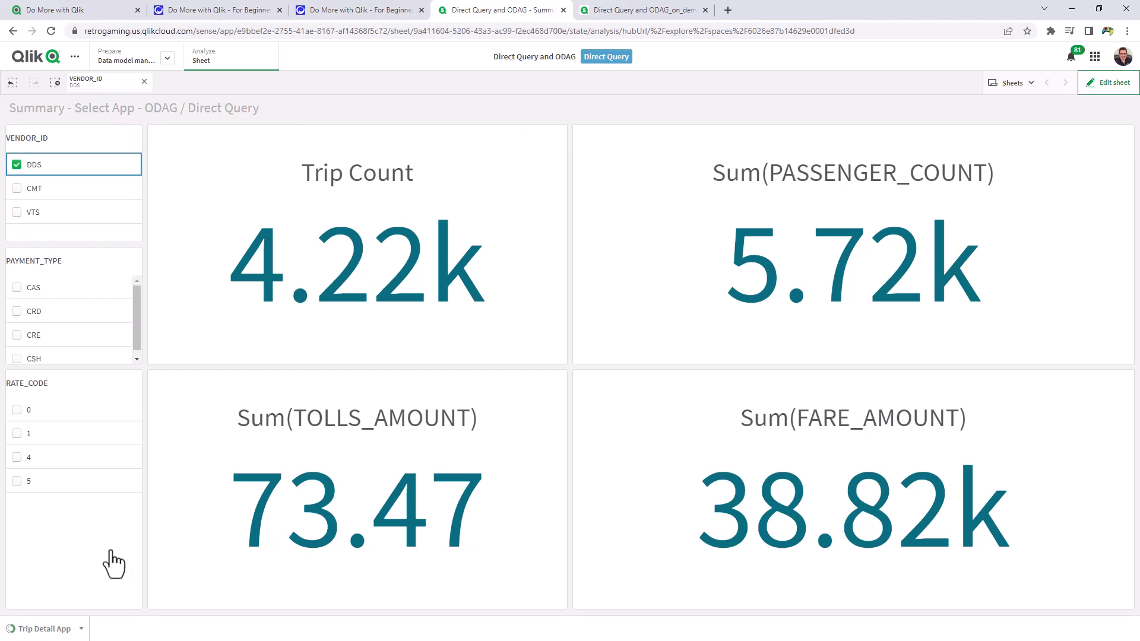
{"action": "left_click", "coordinate": [47, 630]}
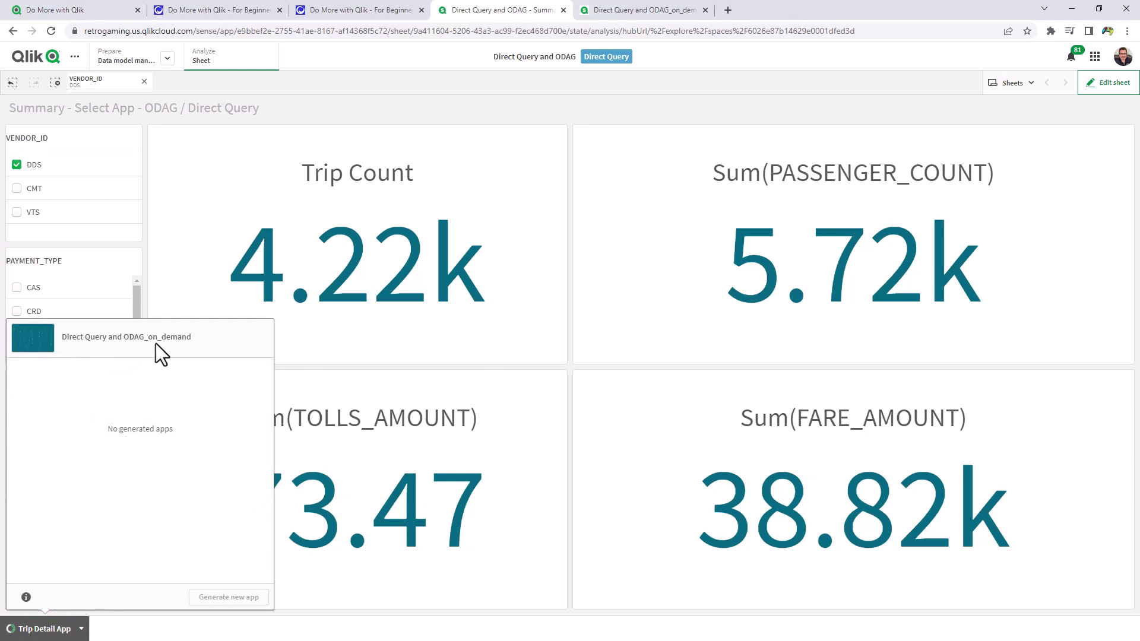
- Review the generation constraints, then add payment type CAS to narrow the sheet to 856 trips
{"action": "left_click", "coordinate": [26, 597]}
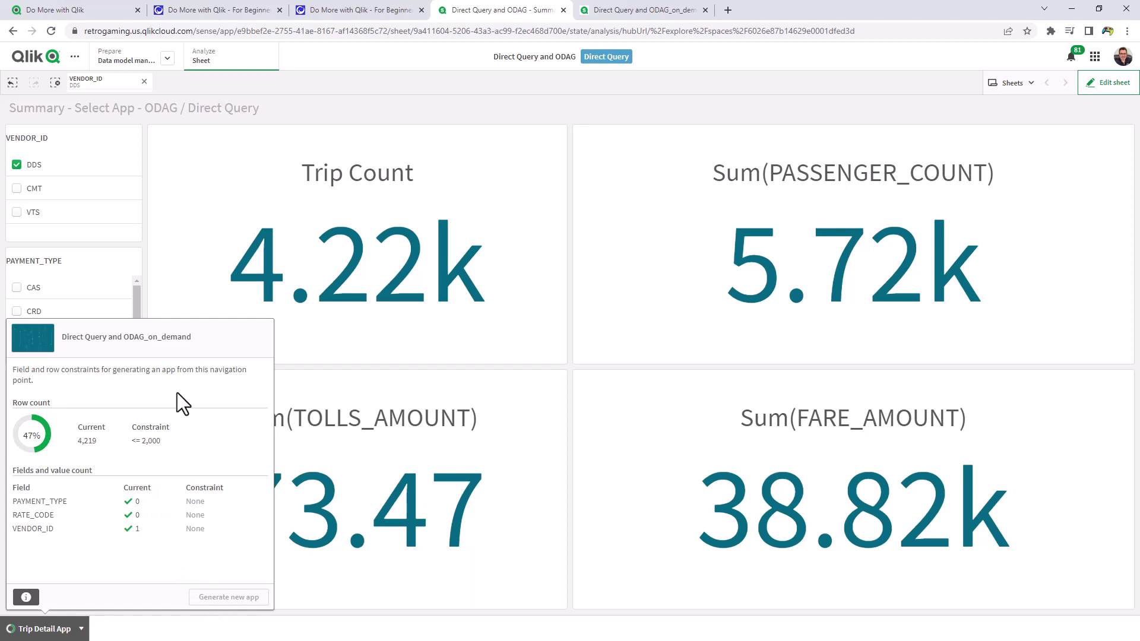
{"action": "left_click", "coordinate": [139, 278]}
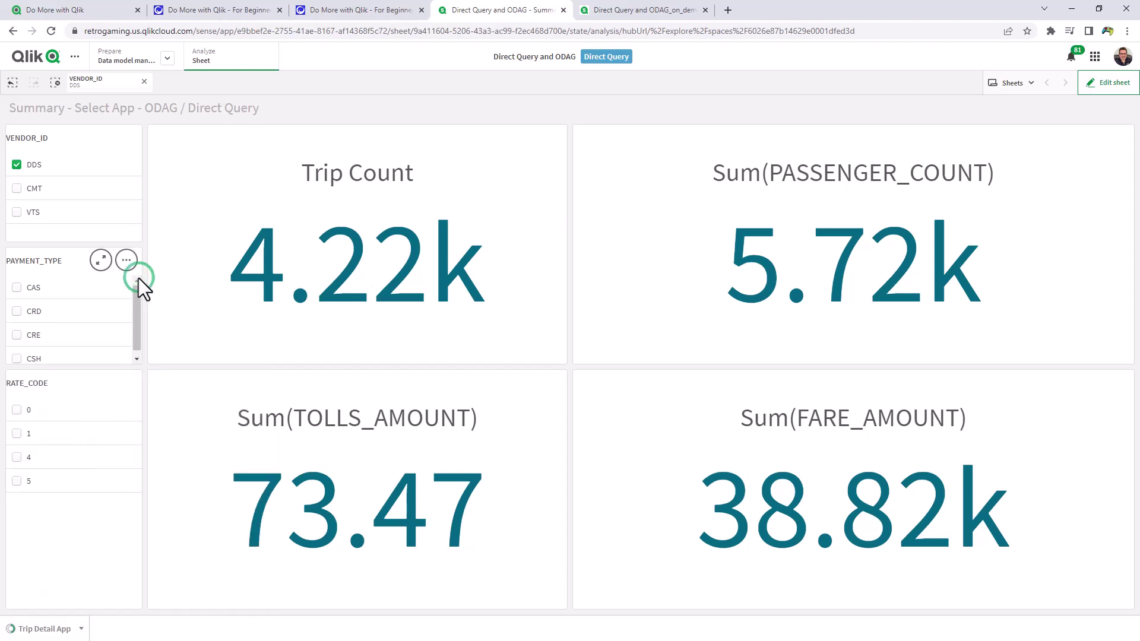
{"action": "left_click", "coordinate": [19, 288]}
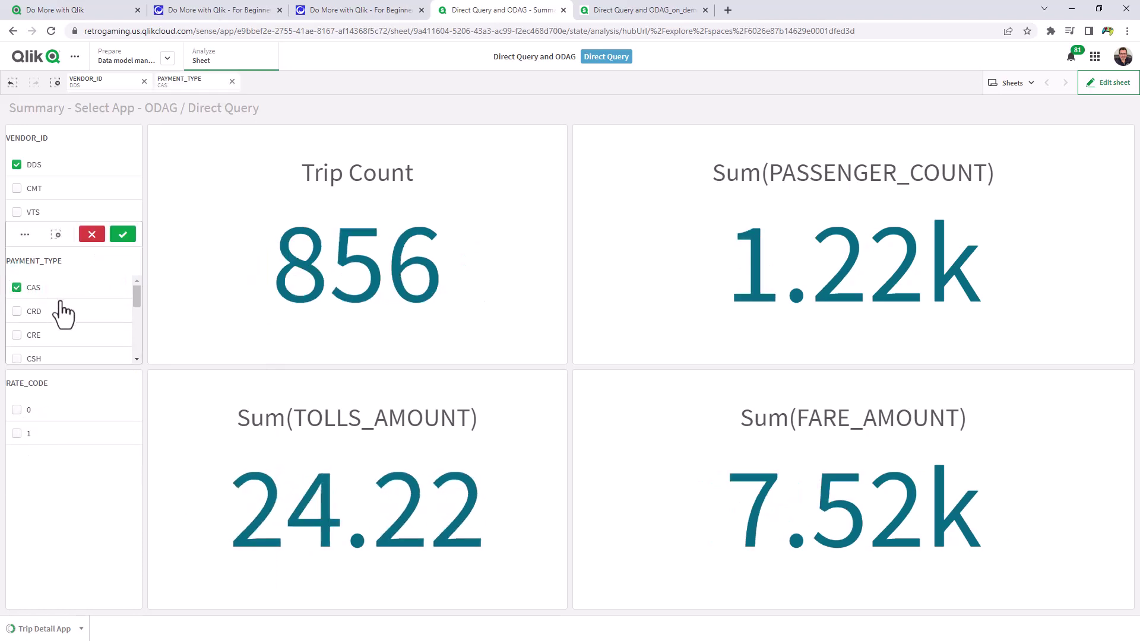
{"action": "left_click", "coordinate": [123, 236]}
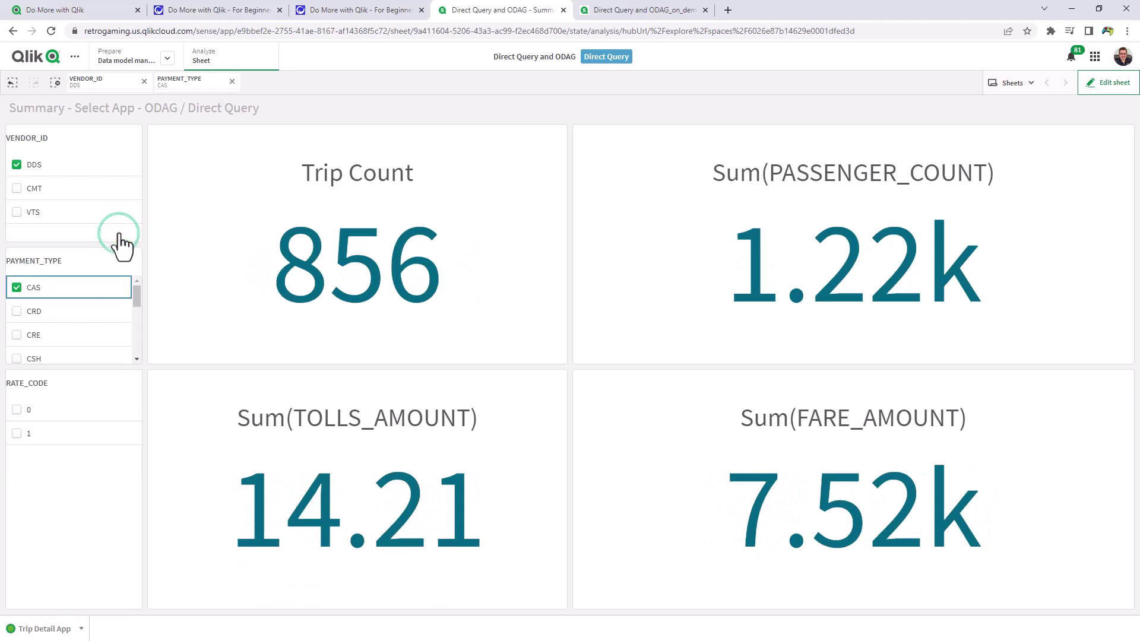
- Generate detail app ODAG_on_demand_20220714_181043 from the DDS/CAS selections and review its details
{"action": "left_click", "coordinate": [33, 631]}
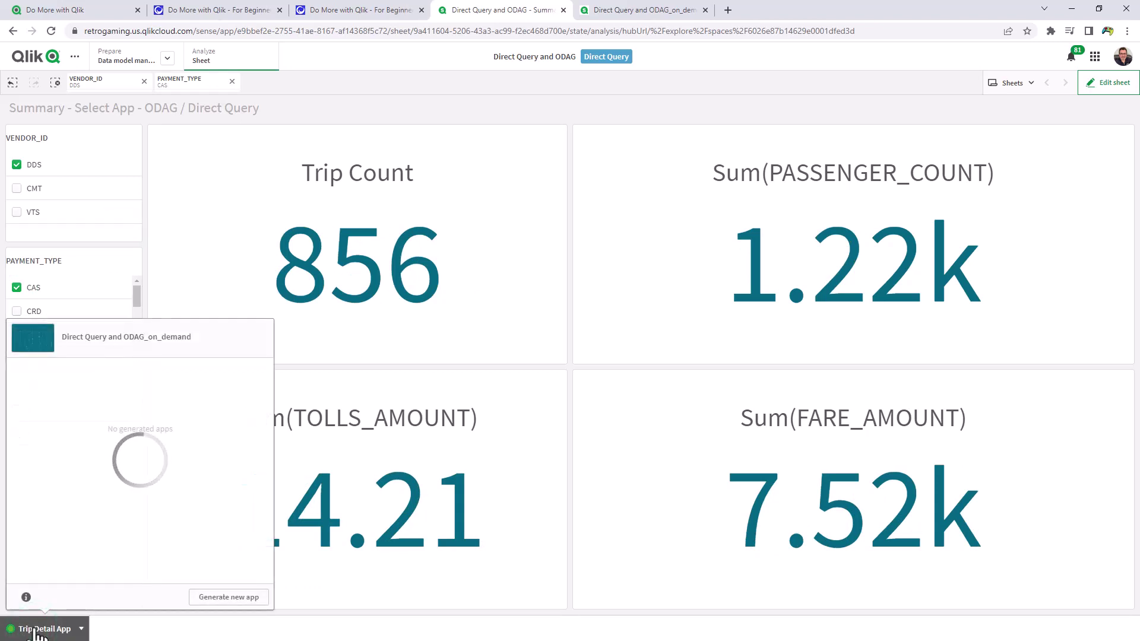
{"action": "left_click", "coordinate": [26, 597]}
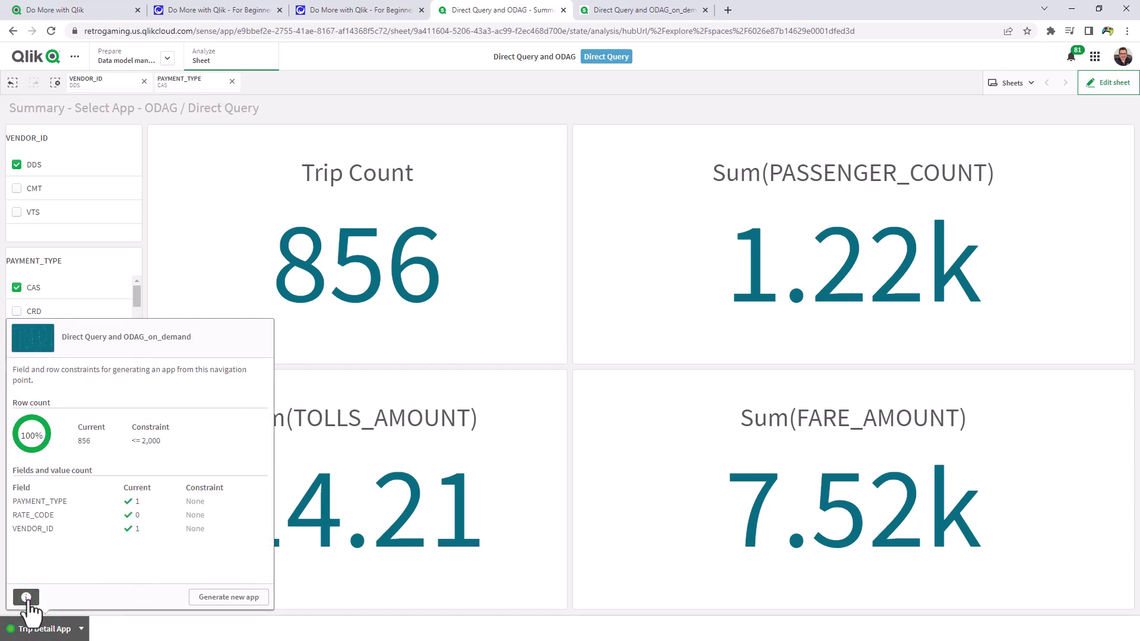
{"action": "left_click", "coordinate": [229, 598]}
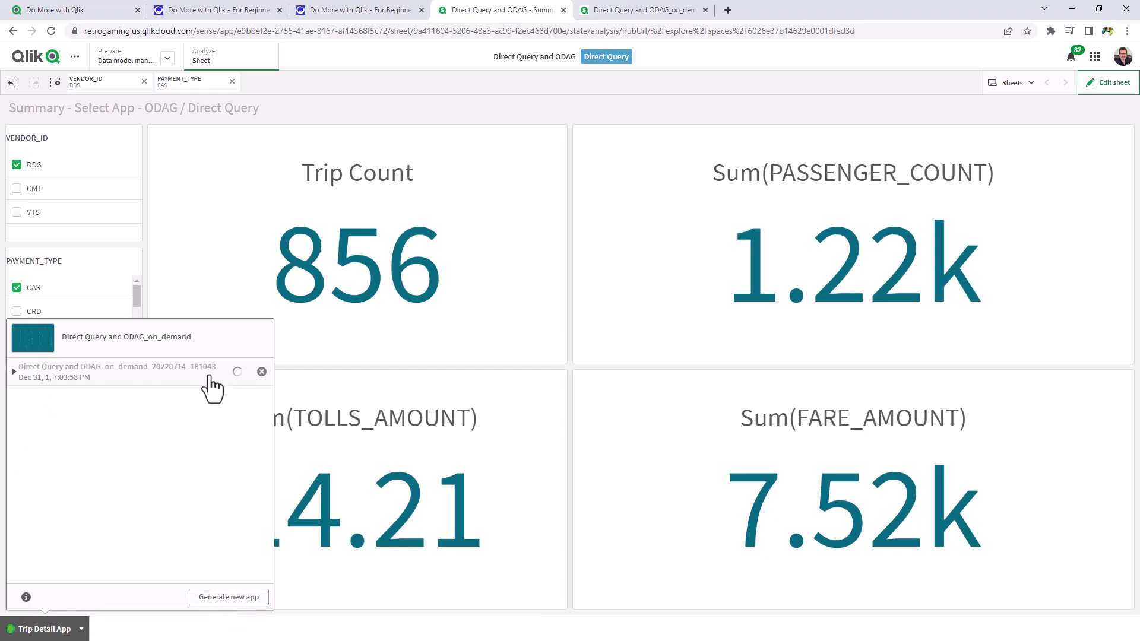
{"action": "left_click", "coordinate": [15, 372]}
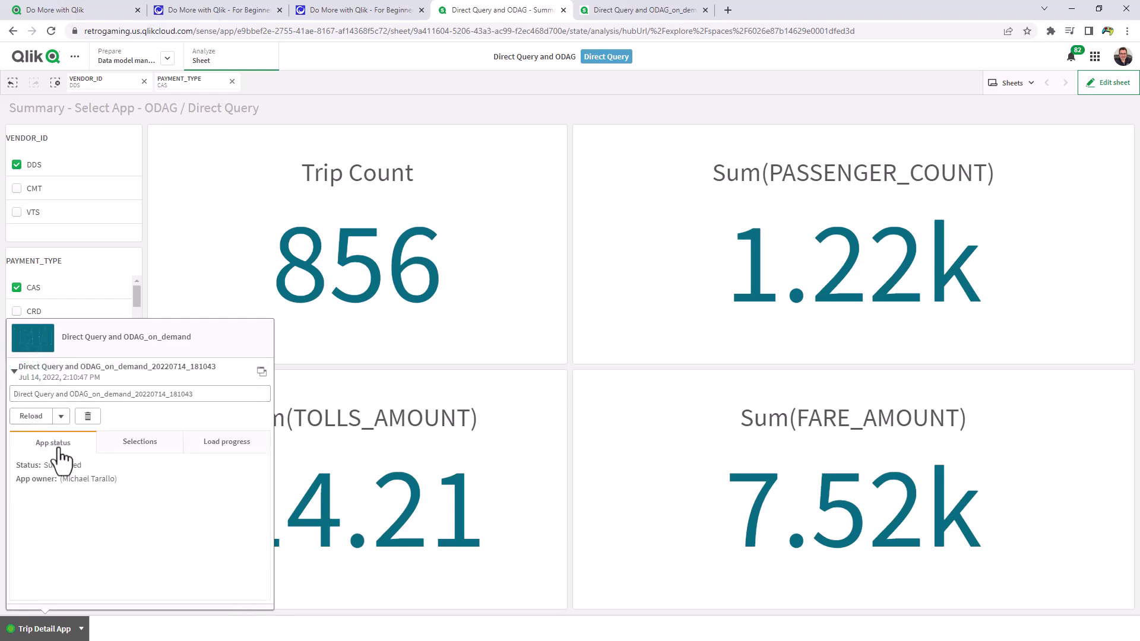
{"action": "left_click", "coordinate": [126, 454]}
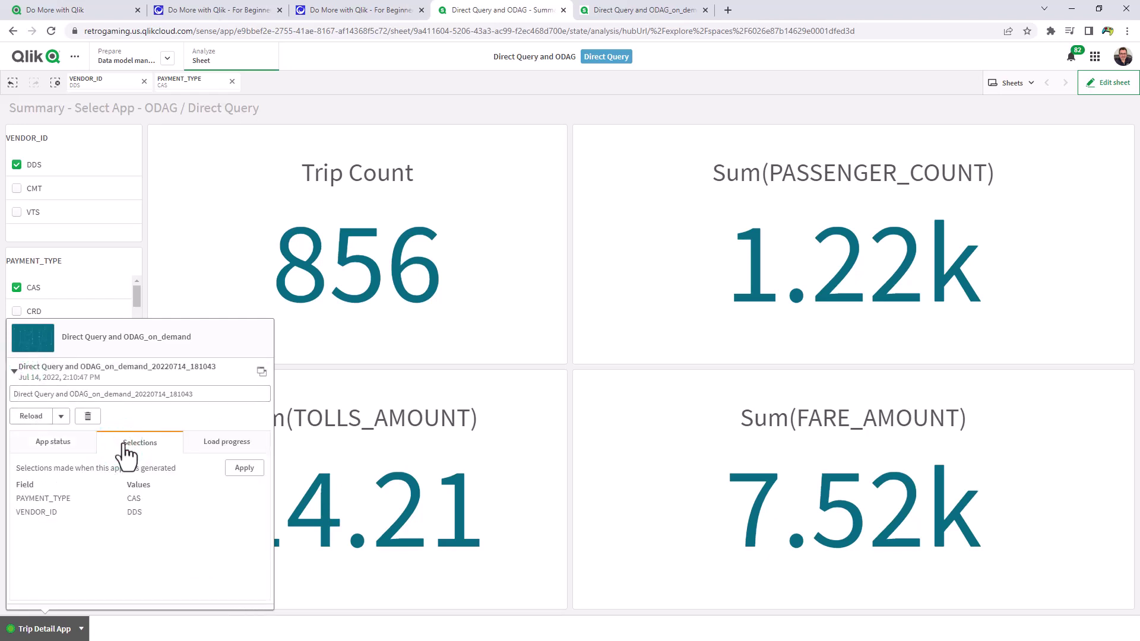
{"action": "left_click", "coordinate": [205, 453]}
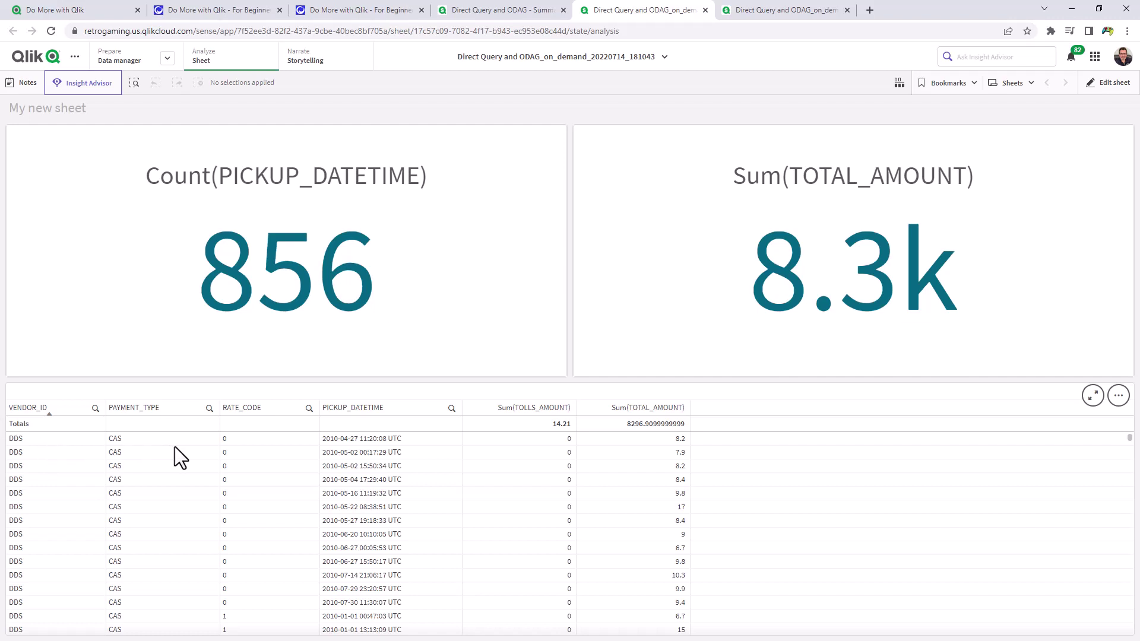
- Browse the DDS cash trip table on My new sheet and briefly open the data search
{"action": "scroll", "coordinate": [320, 486], "scroll_direction": "down", "scroll_amount": 10}
{"action": "scroll", "coordinate": [247, 476], "scroll_direction": "up", "scroll_amount": 5}
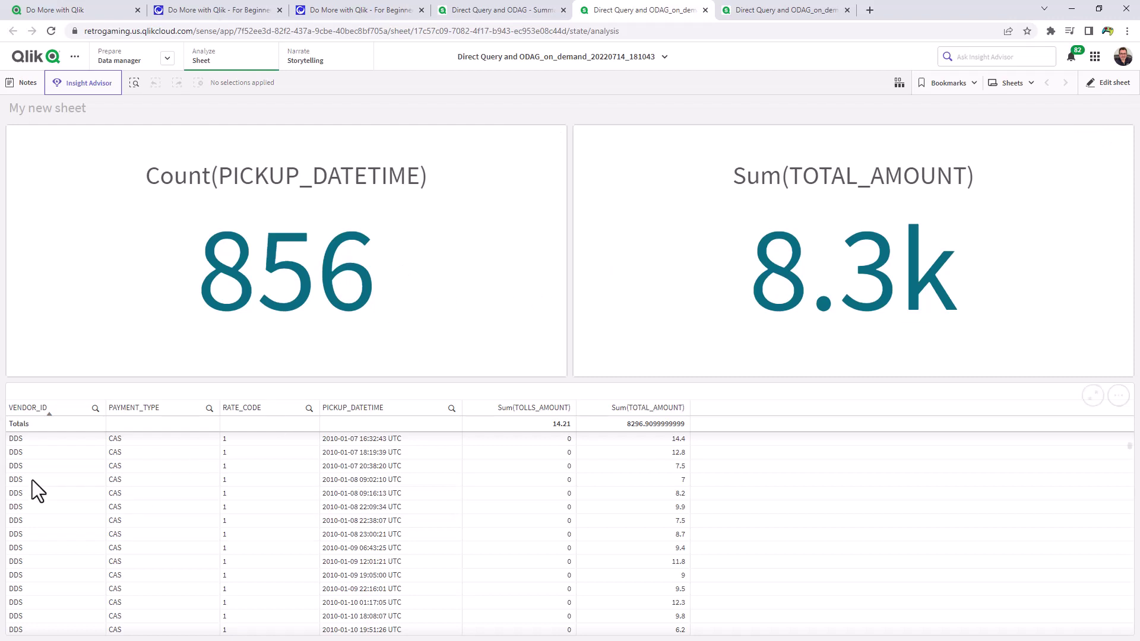
{"action": "left_click", "coordinate": [134, 83]}
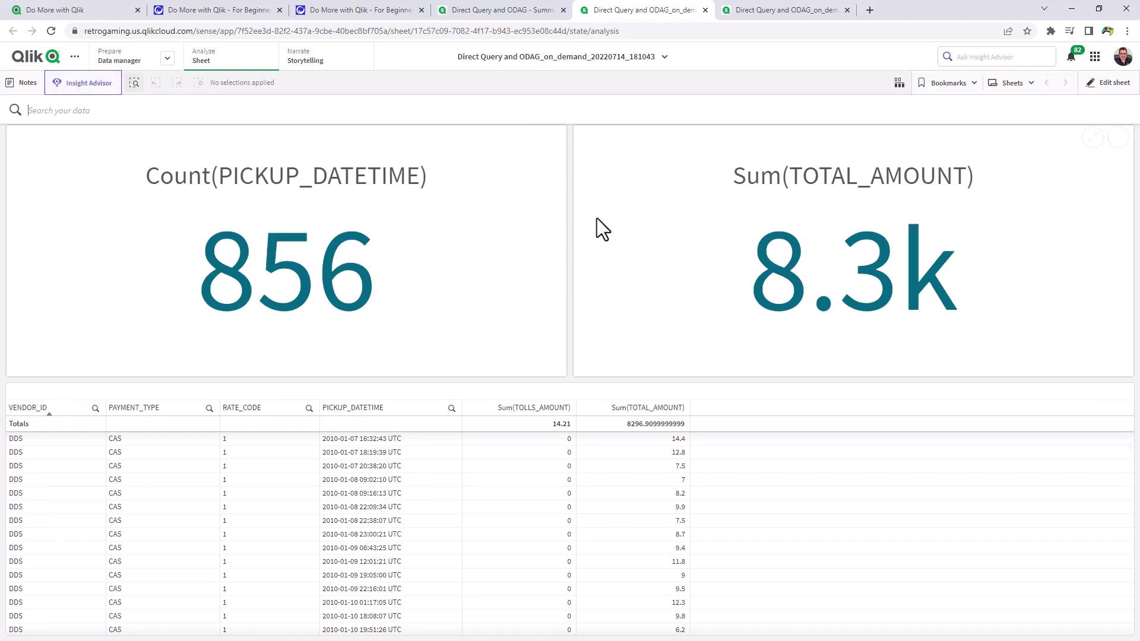
{"action": "key", "text": "Escape"}
{"action": "left_click", "coordinate": [801, 457]}
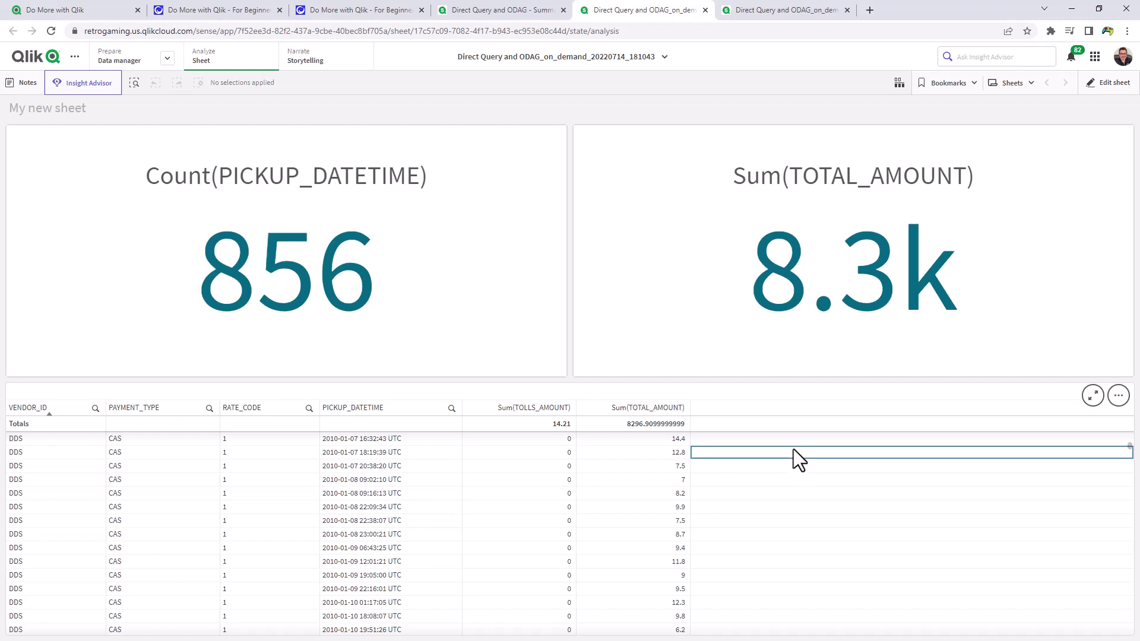
- Close the generated app and clear the PAYMENT_TYPE and VENDOR_ID selections on the summary
{"action": "left_click", "coordinate": [705, 10]}
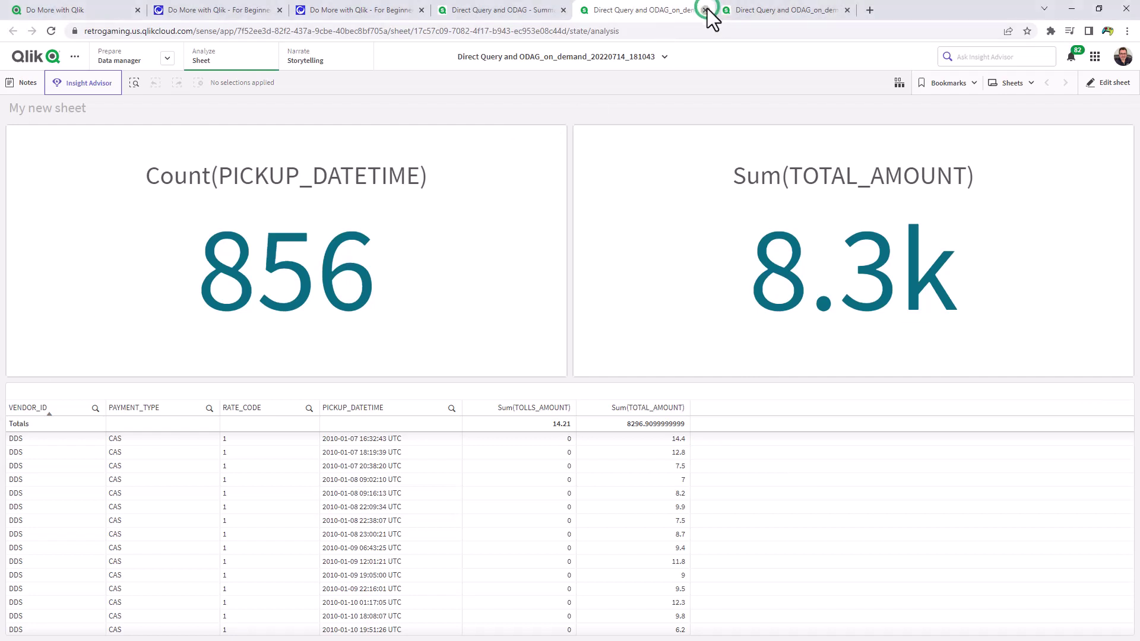
{"action": "left_click", "coordinate": [213, 239]}
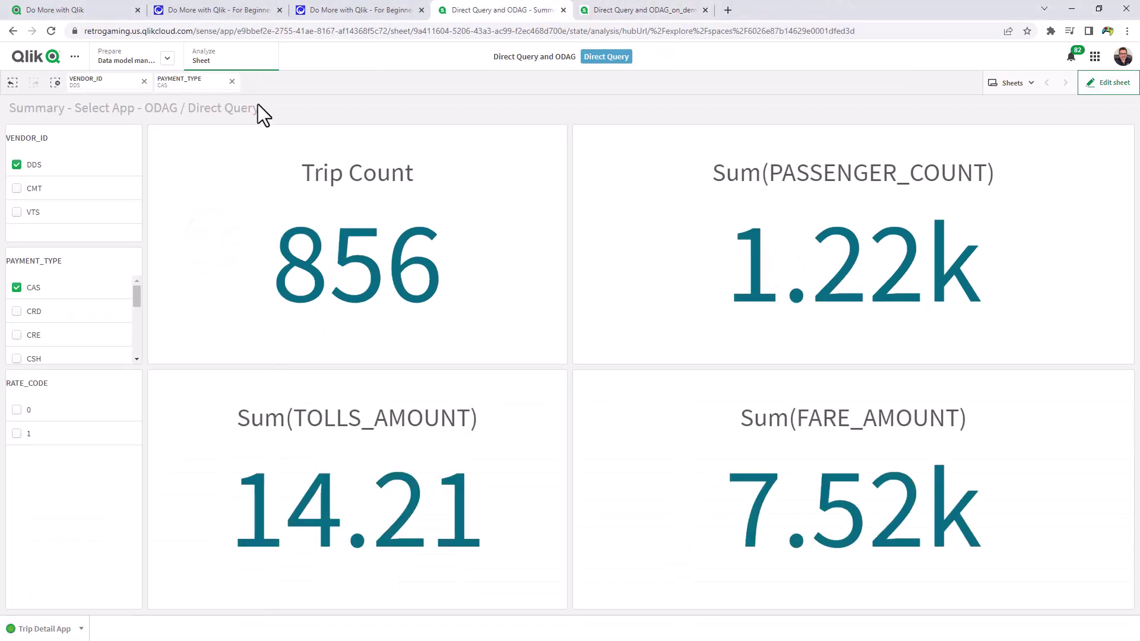
{"action": "left_click", "coordinate": [223, 82]}
{"action": "left_click", "coordinate": [139, 80]}
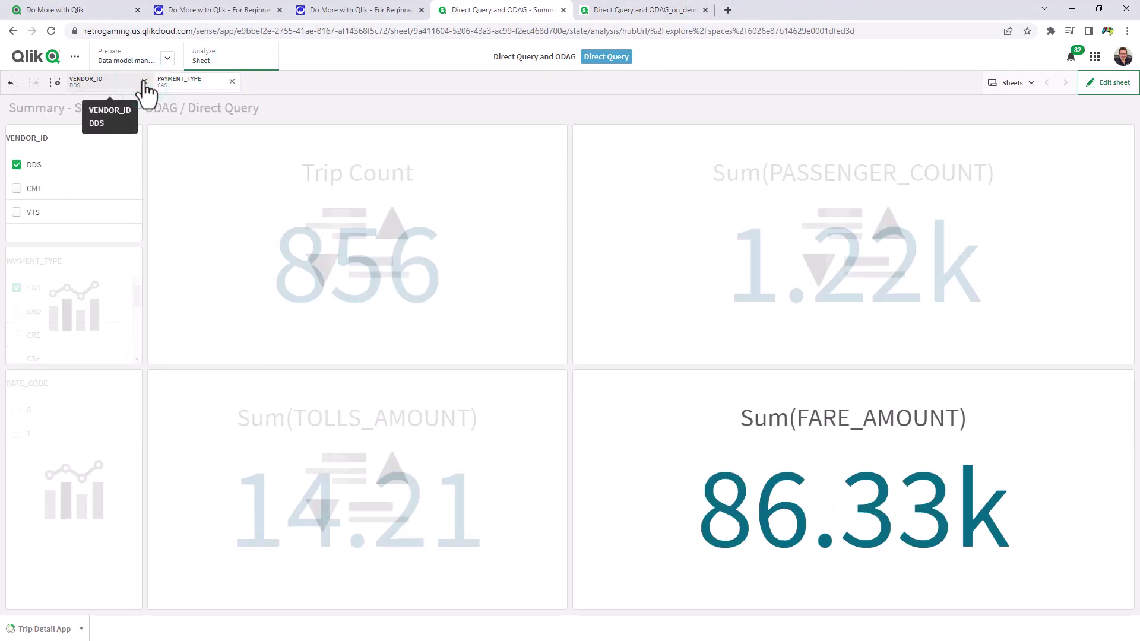
{"action": "left_click", "coordinate": [143, 82]}
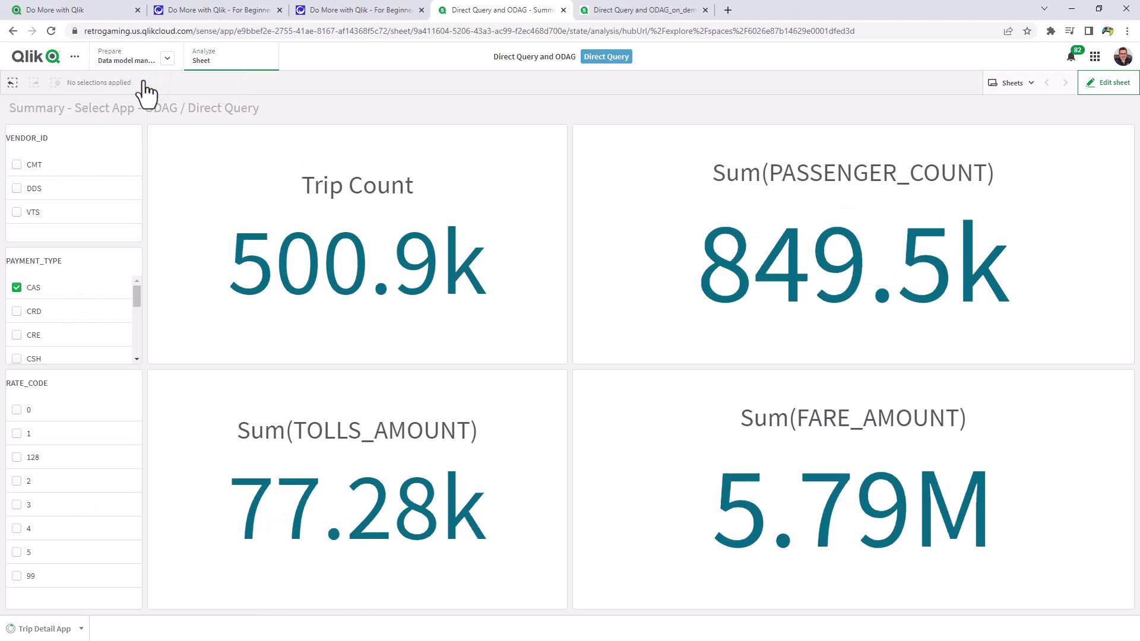
- Narrow the Count(PICKUP_DATETIME) KPI on the template app's sheet
{"action": "left_click", "coordinate": [636, 12]}
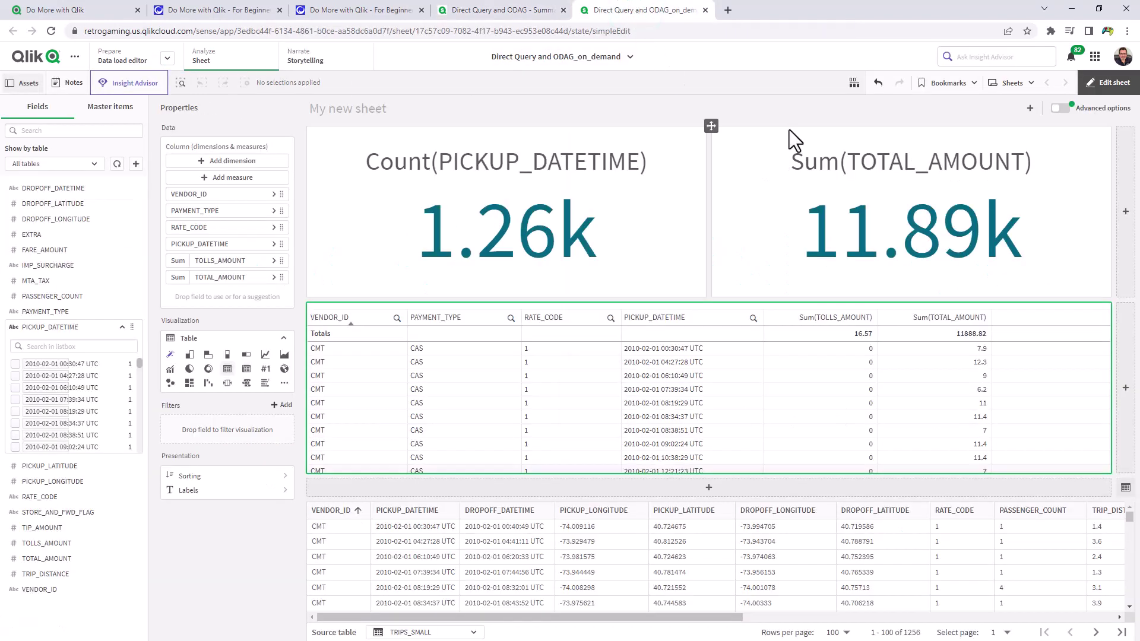
{"action": "left_click", "coordinate": [308, 183]}
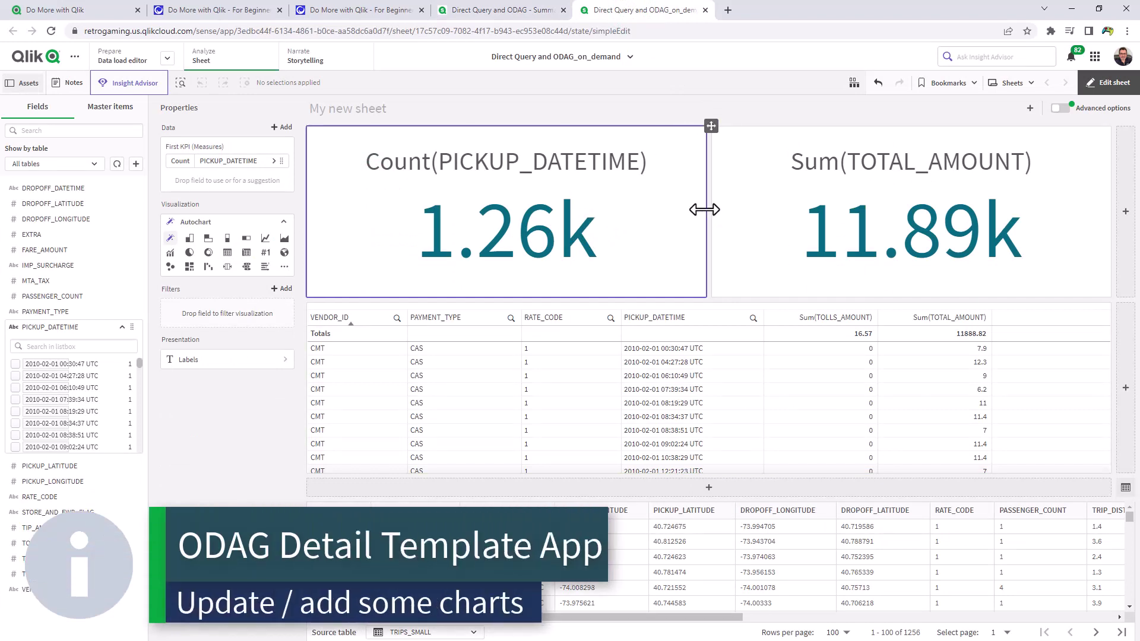
{"action": "left_click_drag", "start_coordinate": [705, 210], "coordinate": [482, 215]}
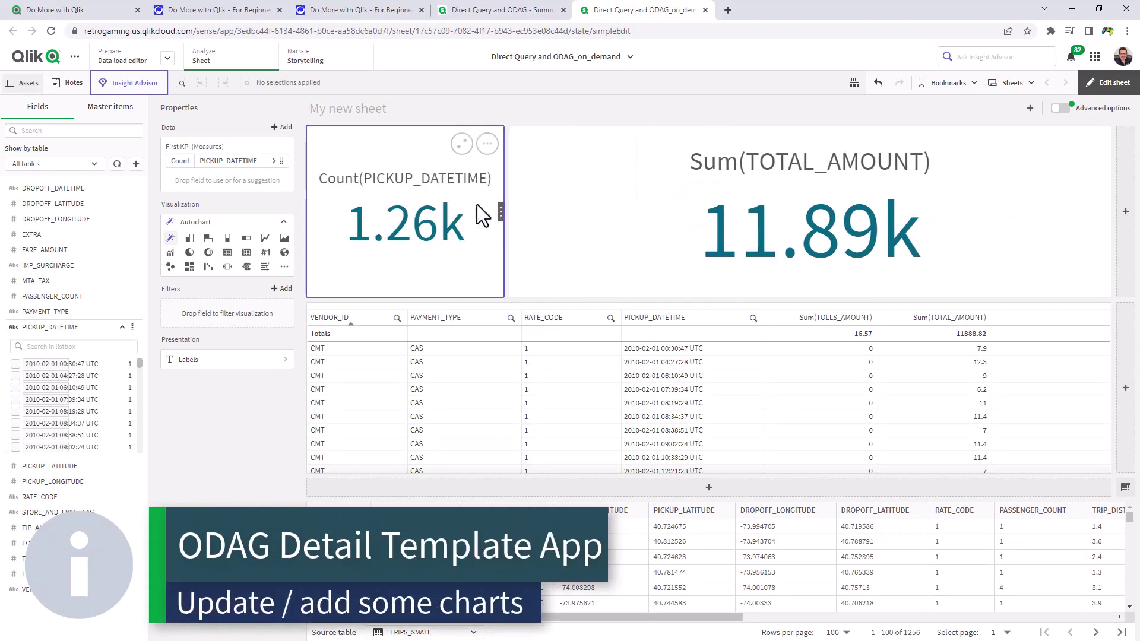
- Add a vertical bar chart of Sum(PASSENGER_COUNT) by PAYMENT_TYPE in the freed space
{"action": "left_click", "coordinate": [1124, 211]}
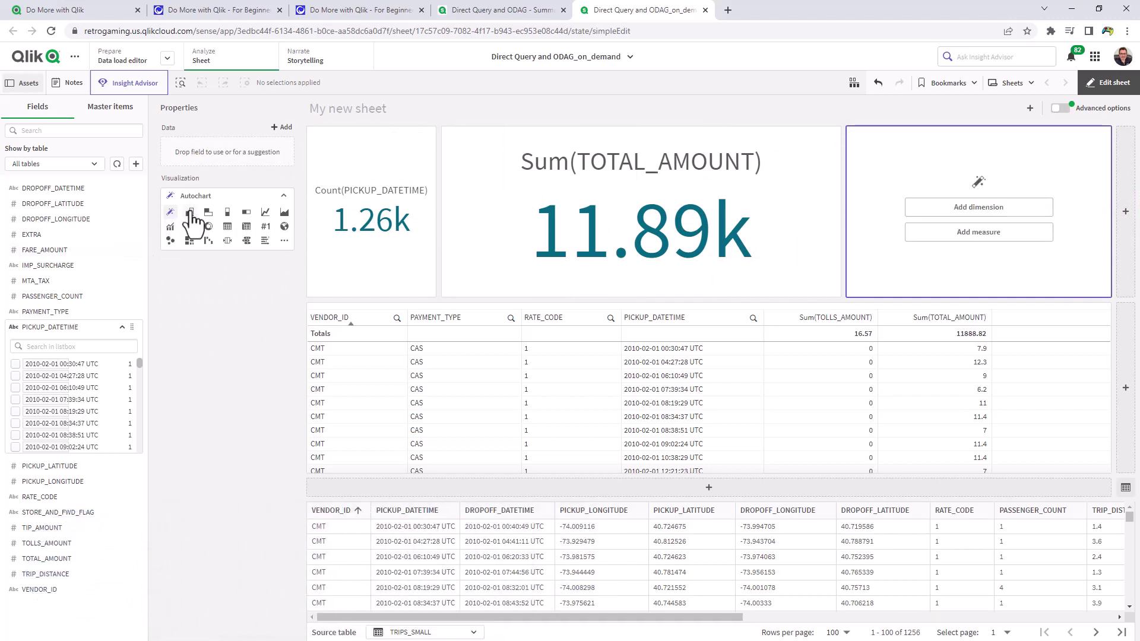
{"action": "left_click", "coordinate": [190, 212]}
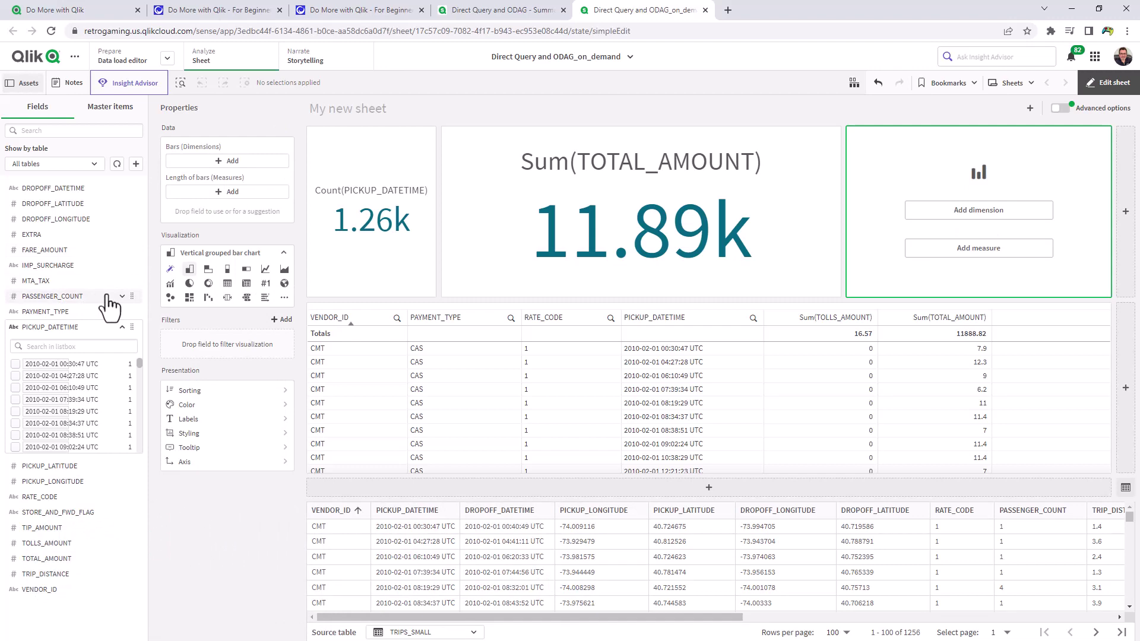
{"action": "left_click_drag", "start_coordinate": [107, 299], "coordinate": [974, 219]}
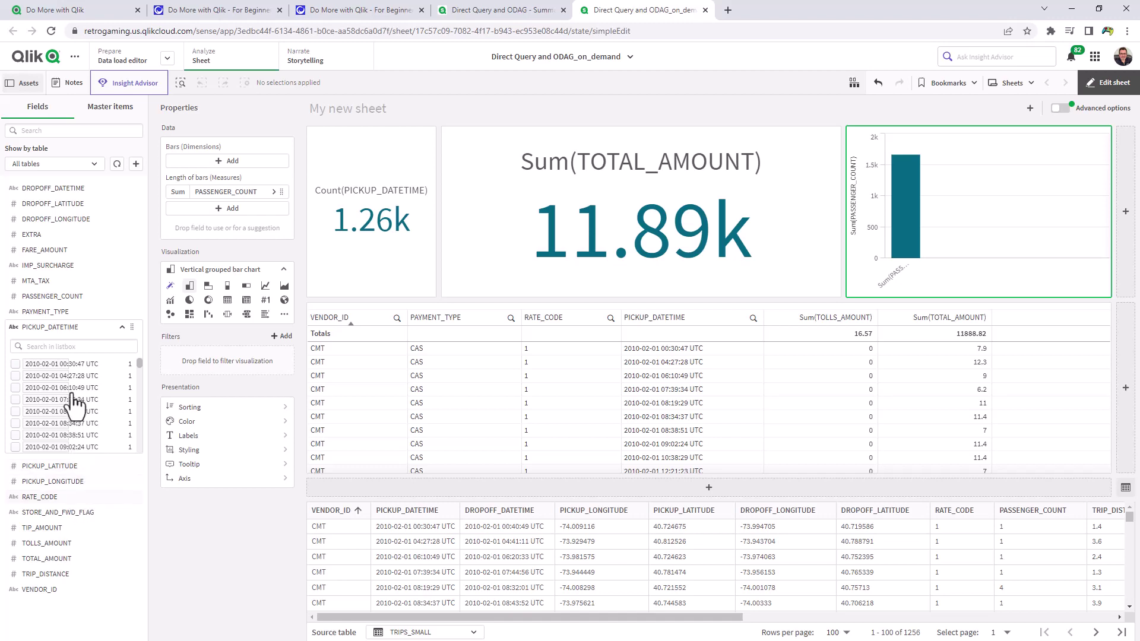
{"action": "left_click_drag", "start_coordinate": [57, 312], "coordinate": [945, 188]}
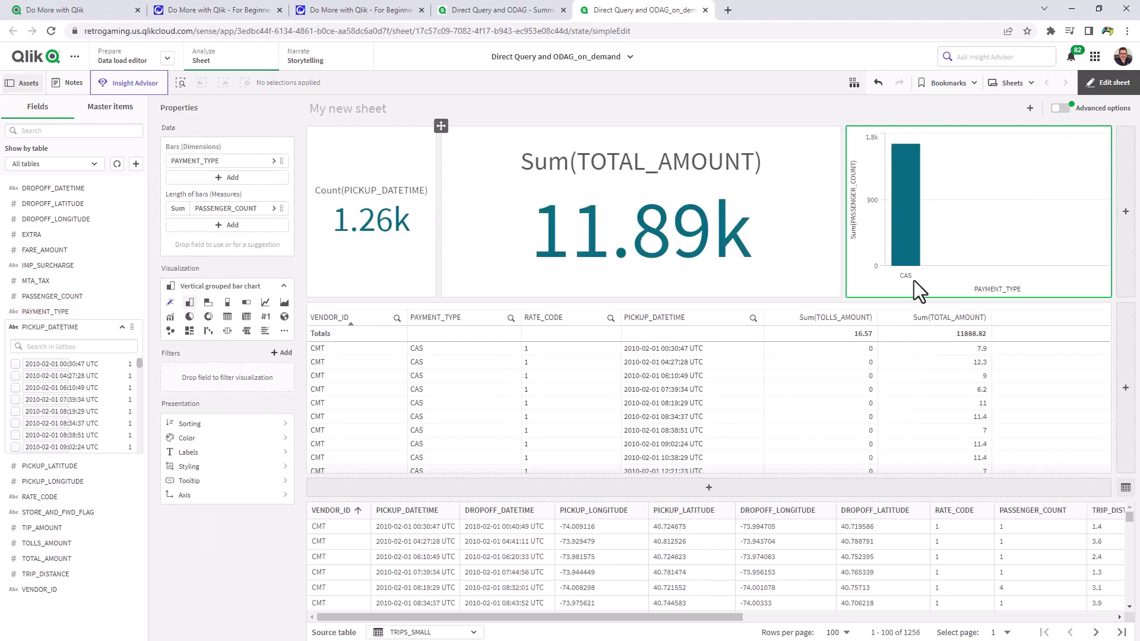
- Filter the summary to RATE_CODE 0 and generate detail app ODAG_on_demand_20220714_181320
{"action": "left_click", "coordinate": [515, 16]}
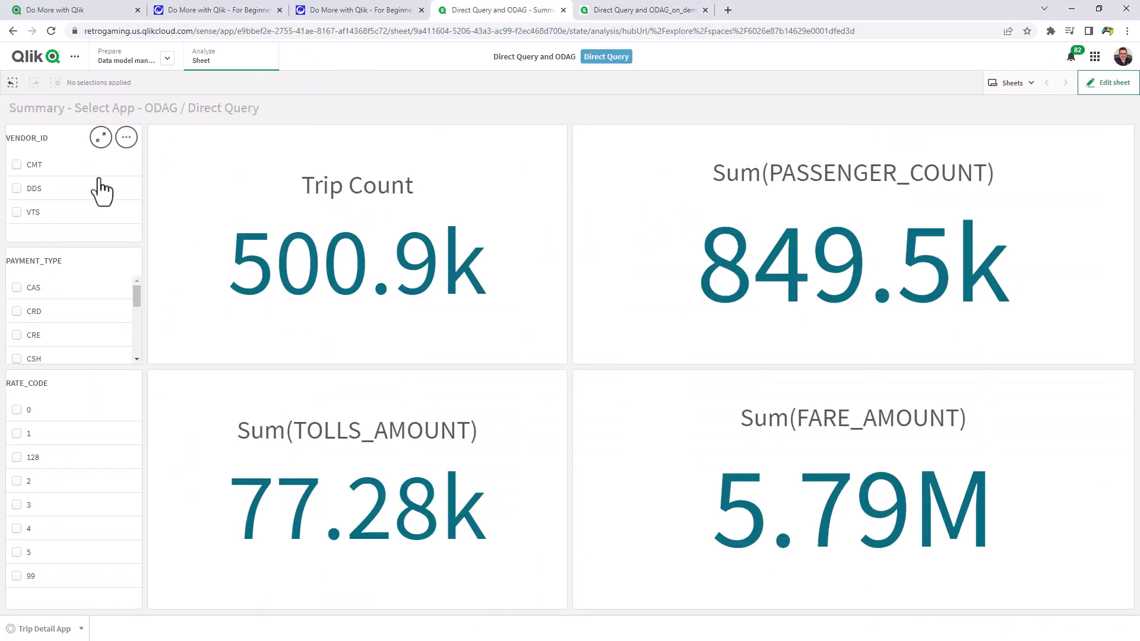
{"action": "left_click", "coordinate": [16, 411]}
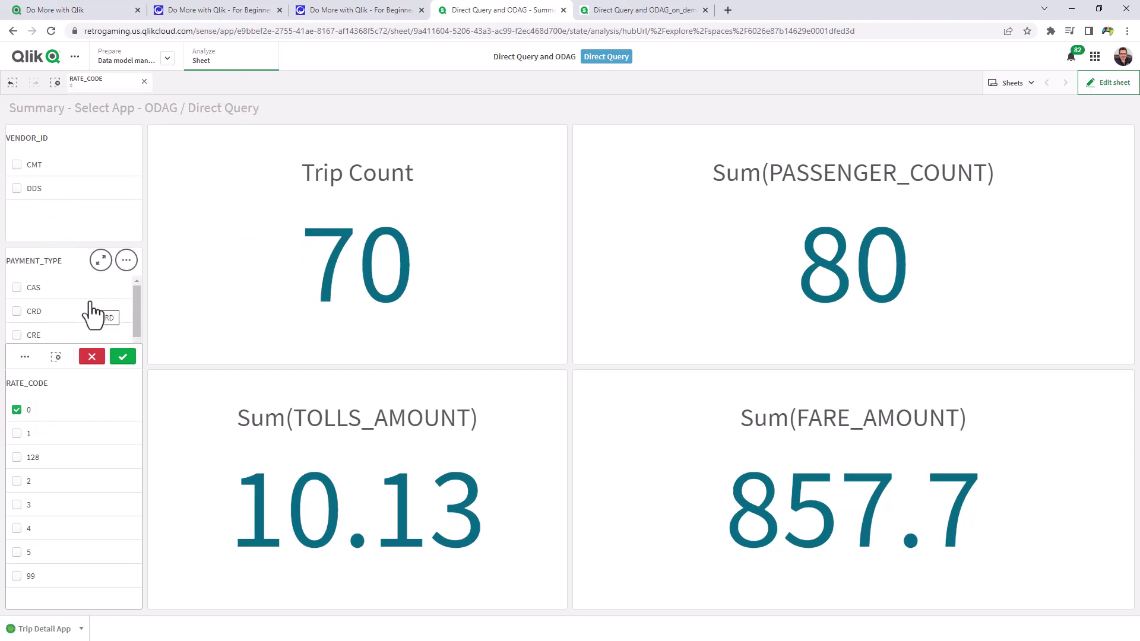
{"action": "left_click", "coordinate": [57, 630]}
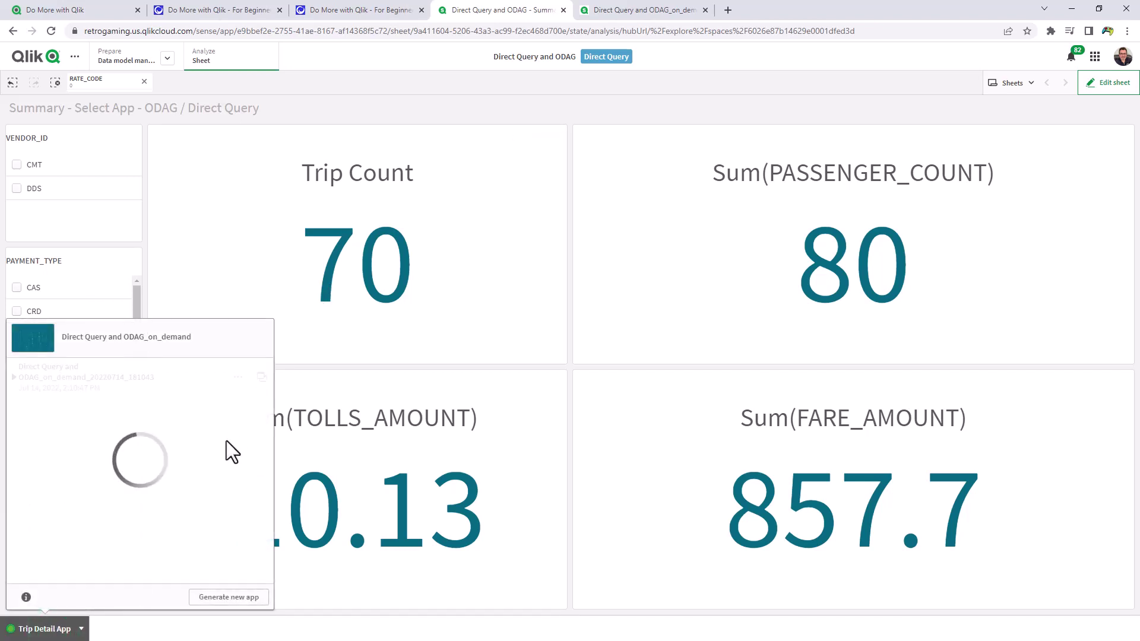
{"action": "left_click", "coordinate": [229, 597]}
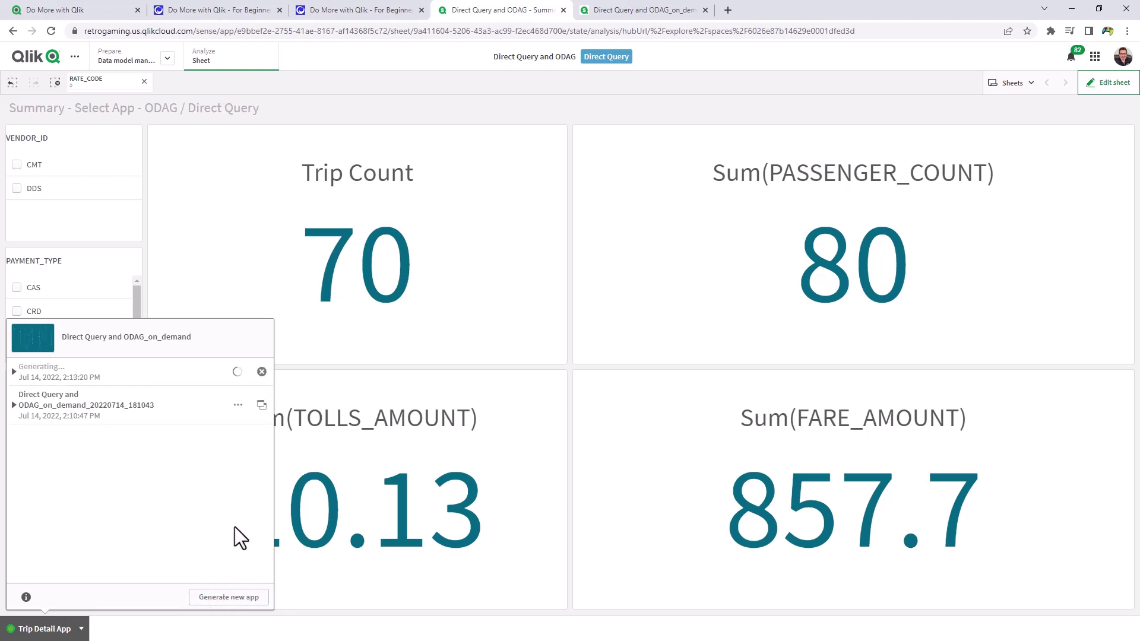
{"action": "left_click", "coordinate": [20, 363]}
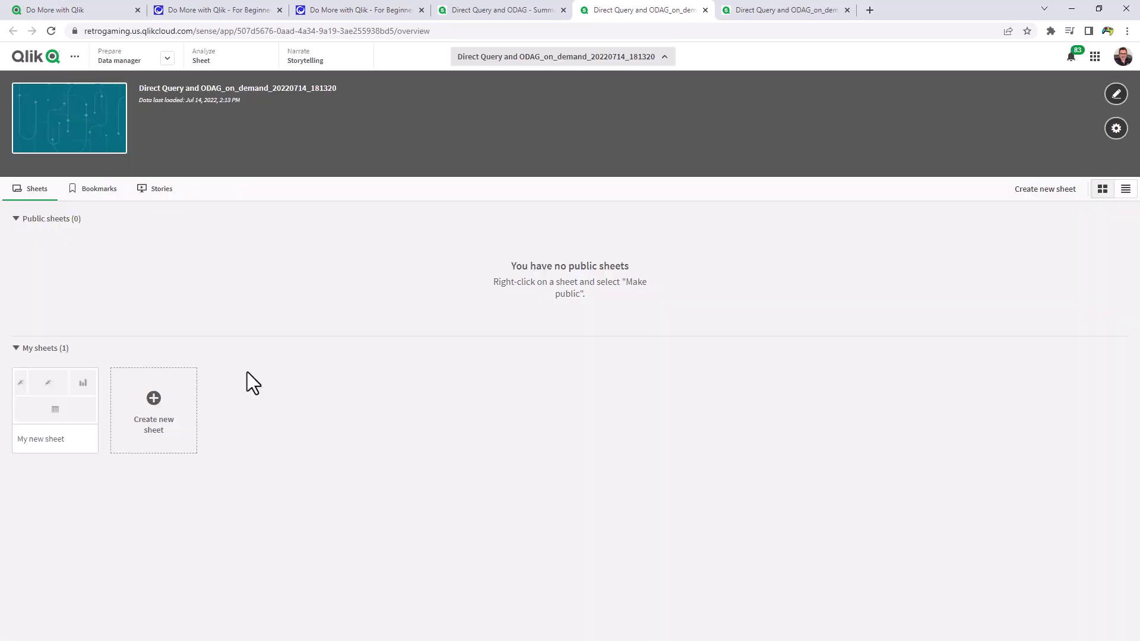
- Open My new sheet in the generated ODAG_on_demand_20220714_181320 app
{"action": "left_click", "coordinate": [74, 407]}
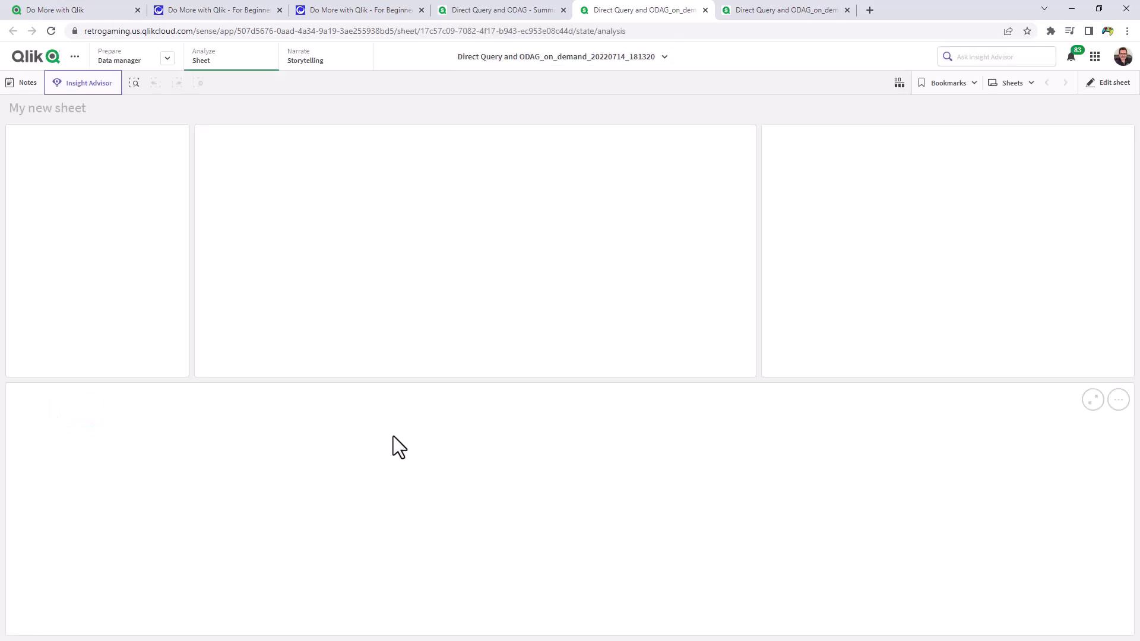